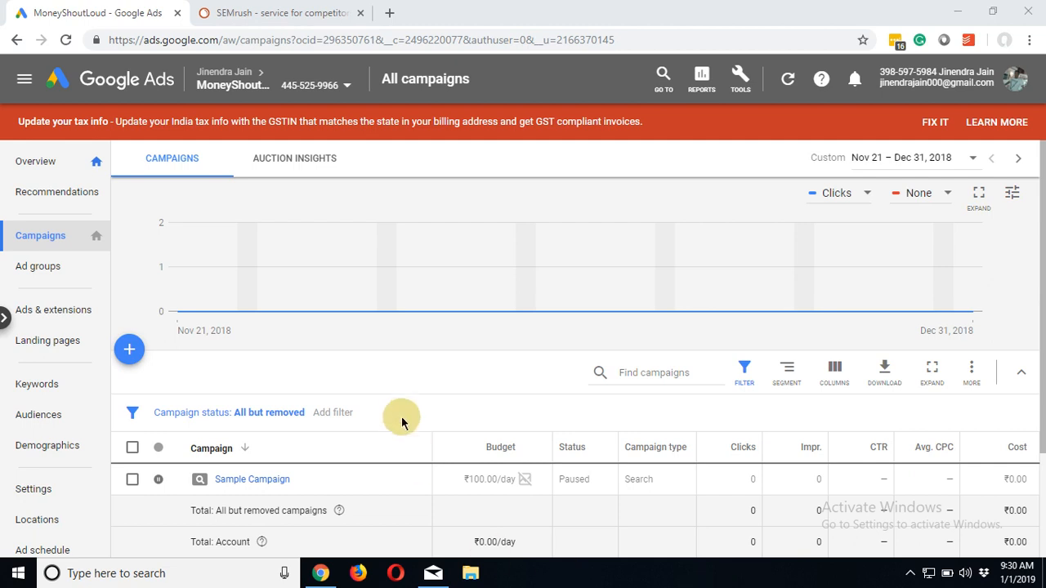
- Create a new campaign with the Leads goal and the Search campaign type
left_click(129, 350)
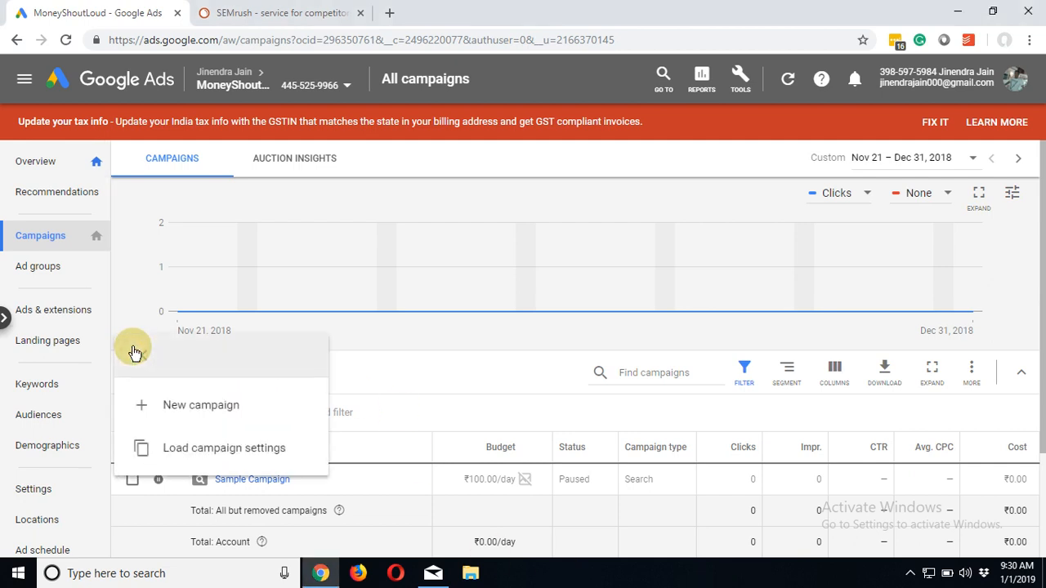
left_click(188, 405)
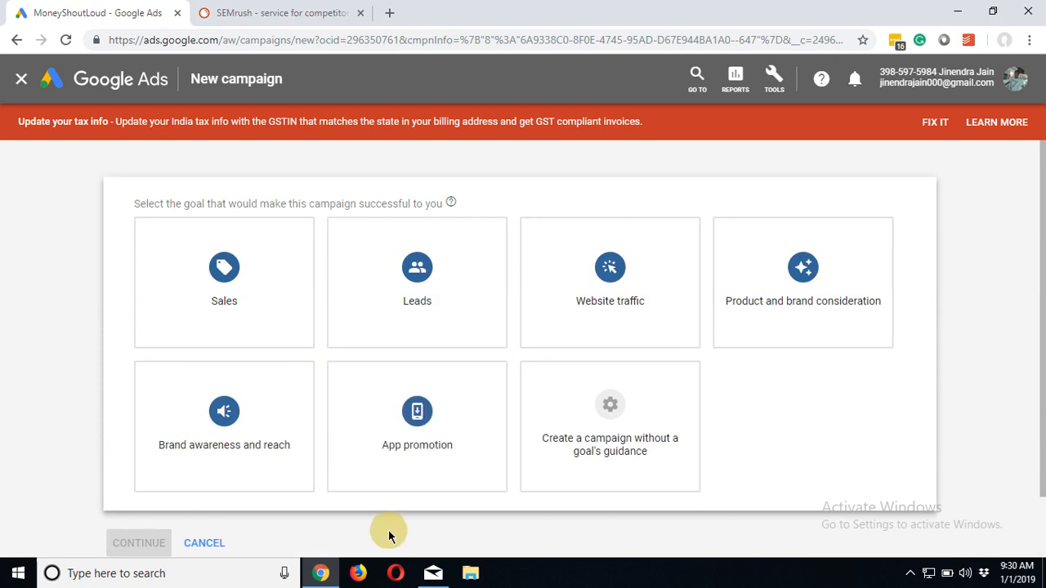
left_click(367, 311)
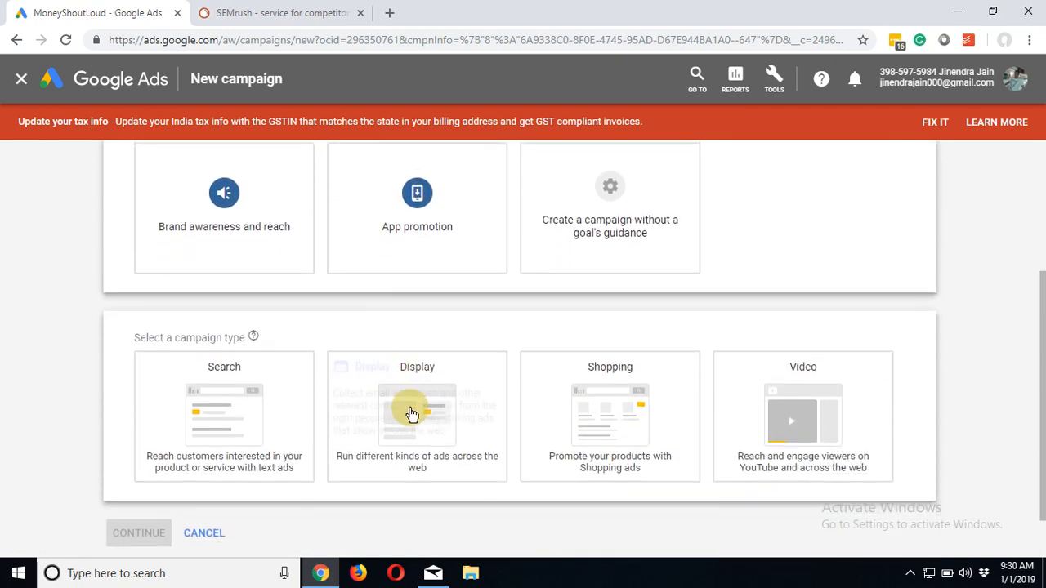
left_click(258, 428)
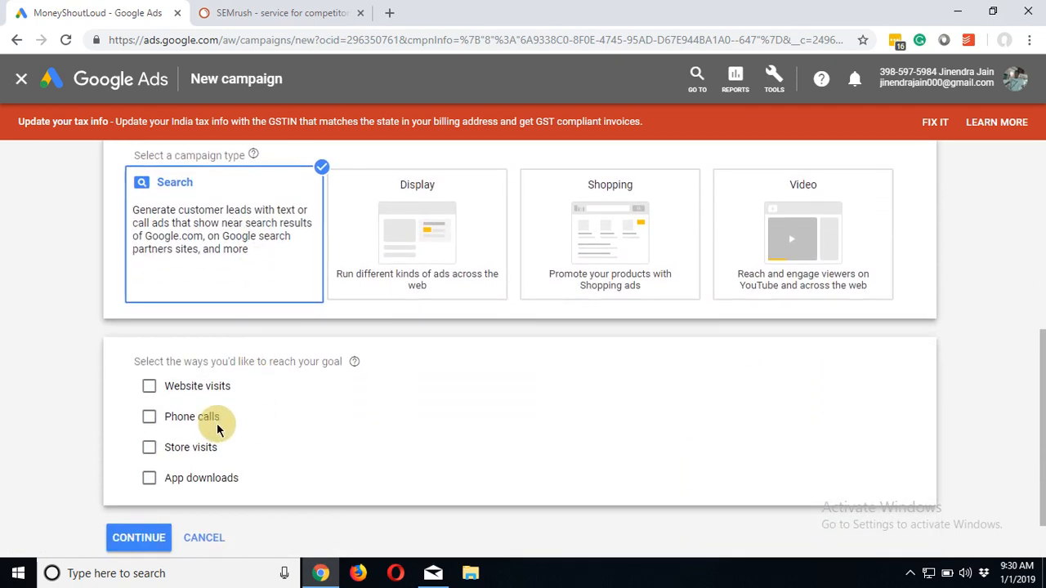
- Choose phone calls as the way to reach the goal, with India as country and the business phone number, and continue to the campaign settings
left_click(193, 424)
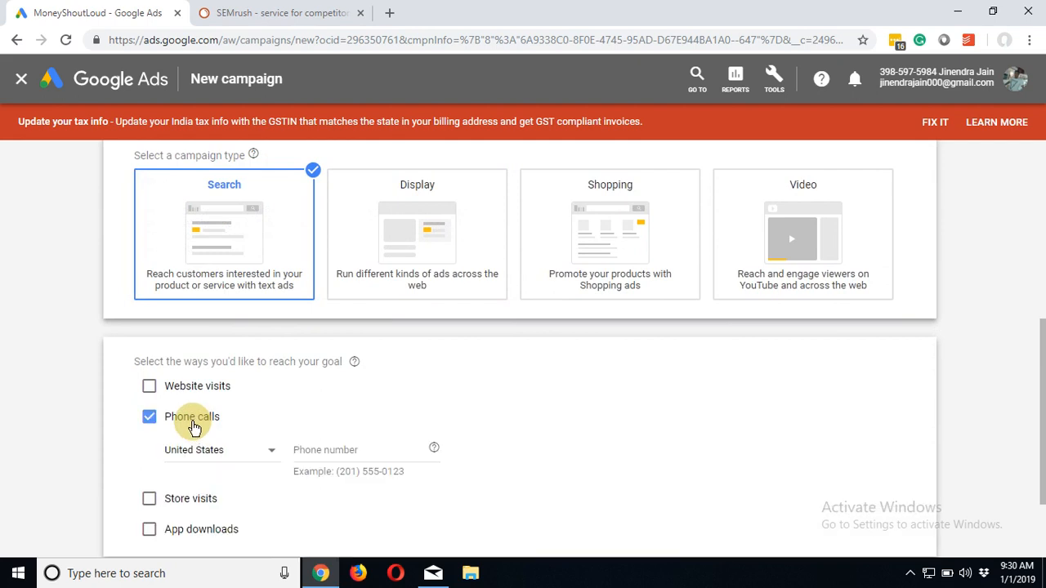
left_click(254, 455)
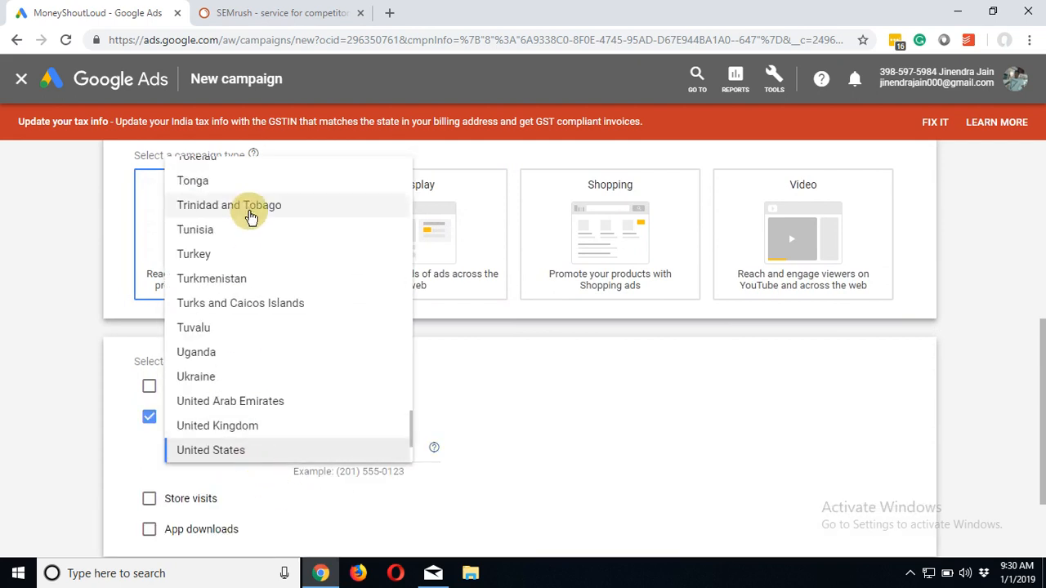
type("in")
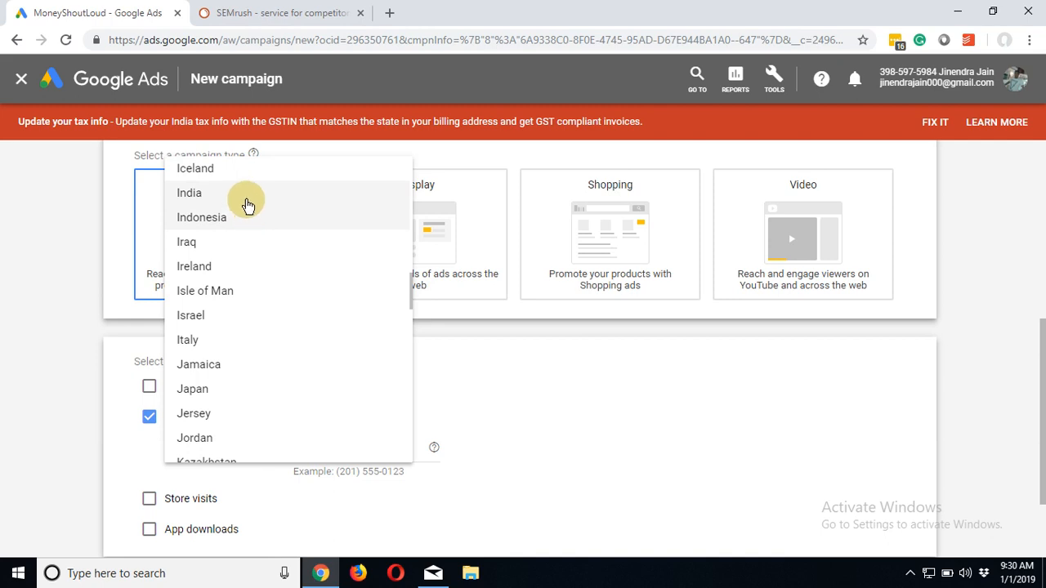
left_click(246, 194)
left_click(338, 450)
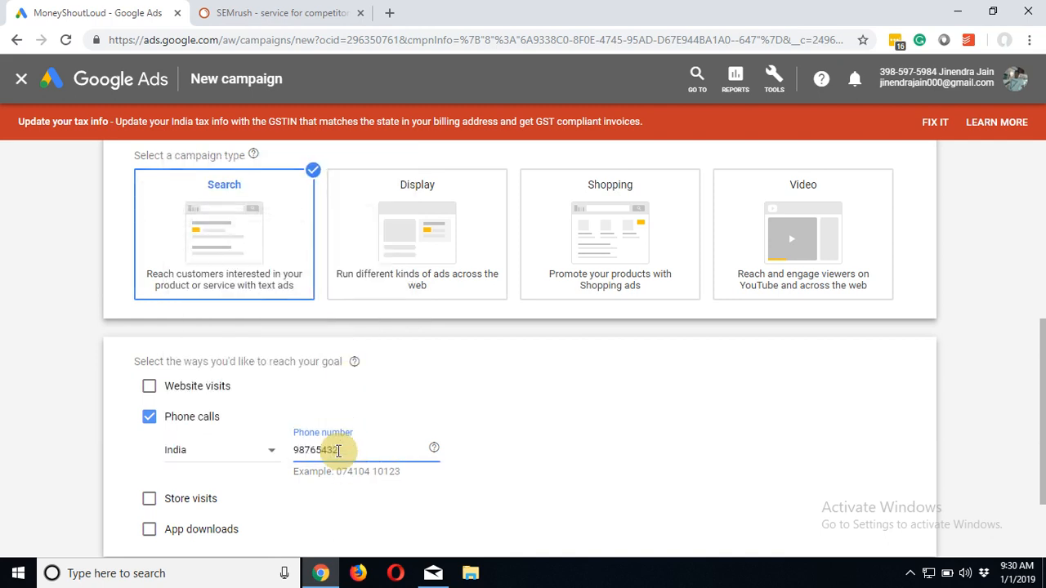
left_click(533, 413)
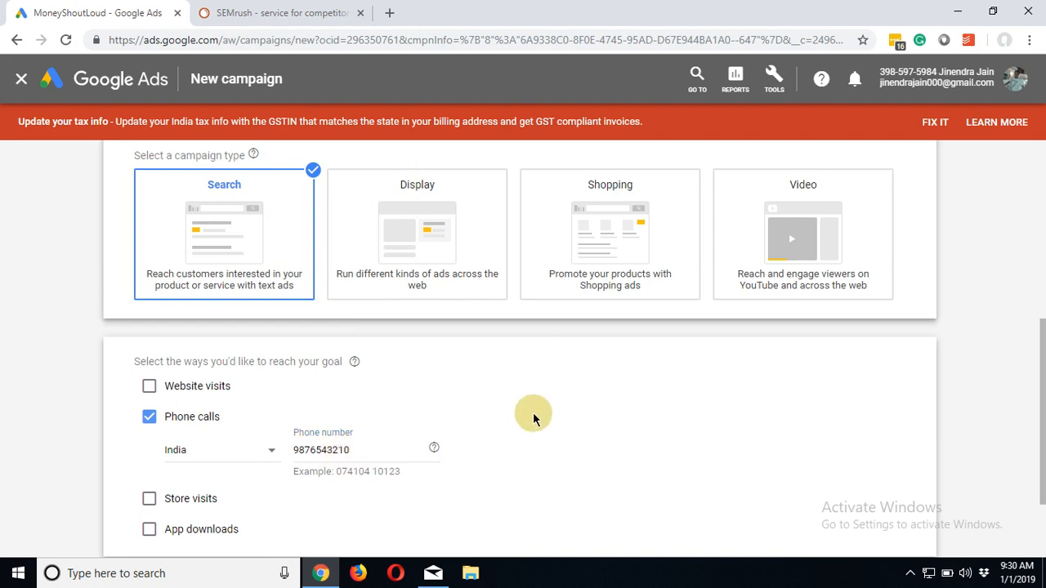
left_click_drag(1043, 398, 1036, 443)
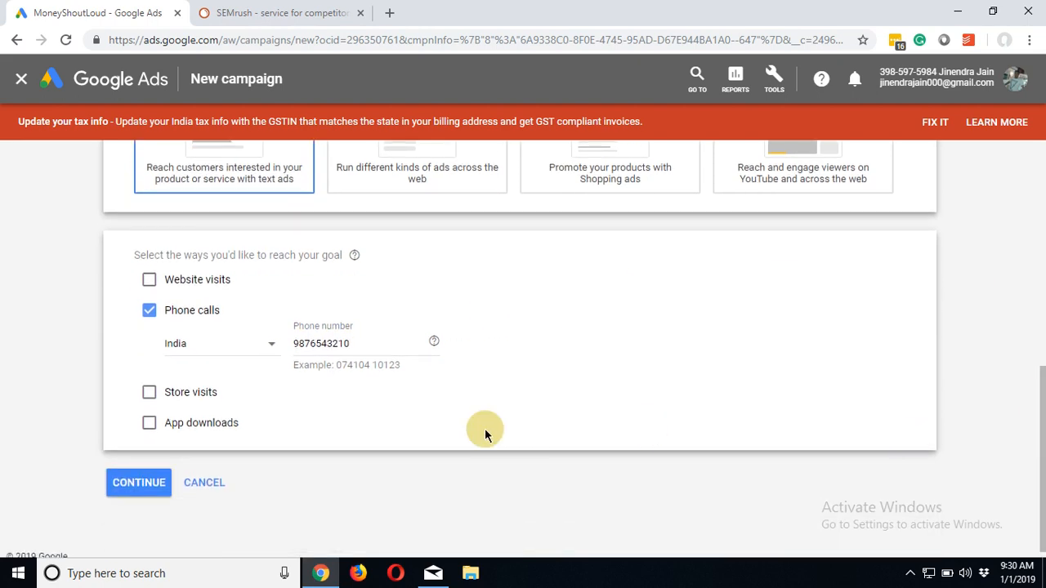
left_click(141, 482)
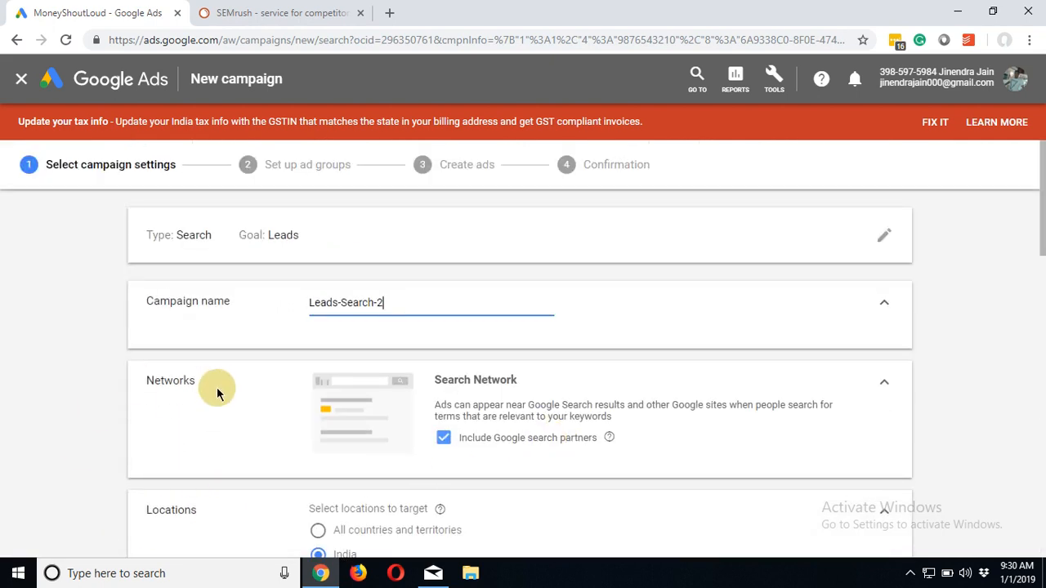
- Rename the campaign as "Adwords Services"
triple_click(389, 303)
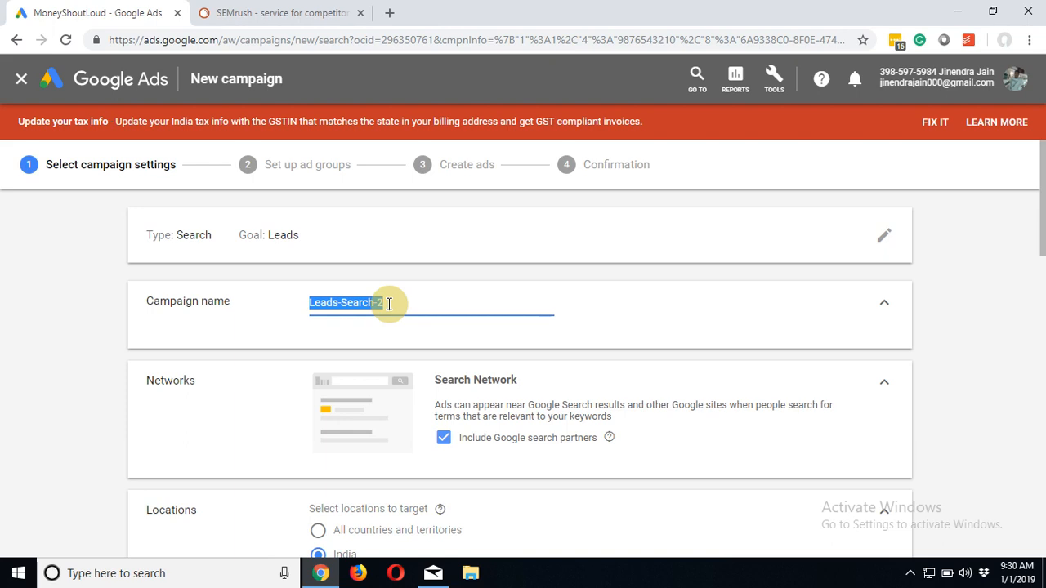
type("Adwor")
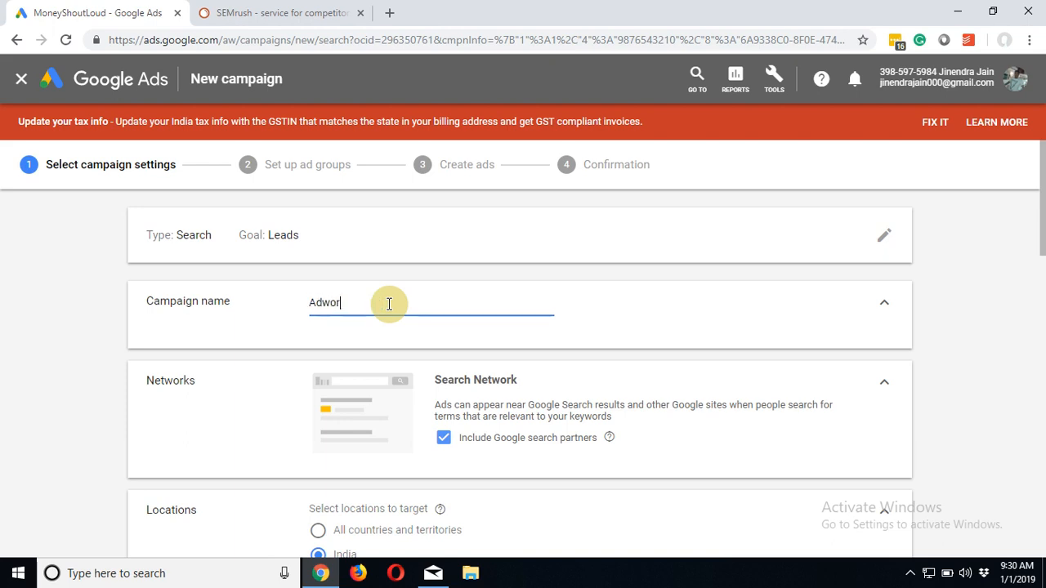
type("ds Services")
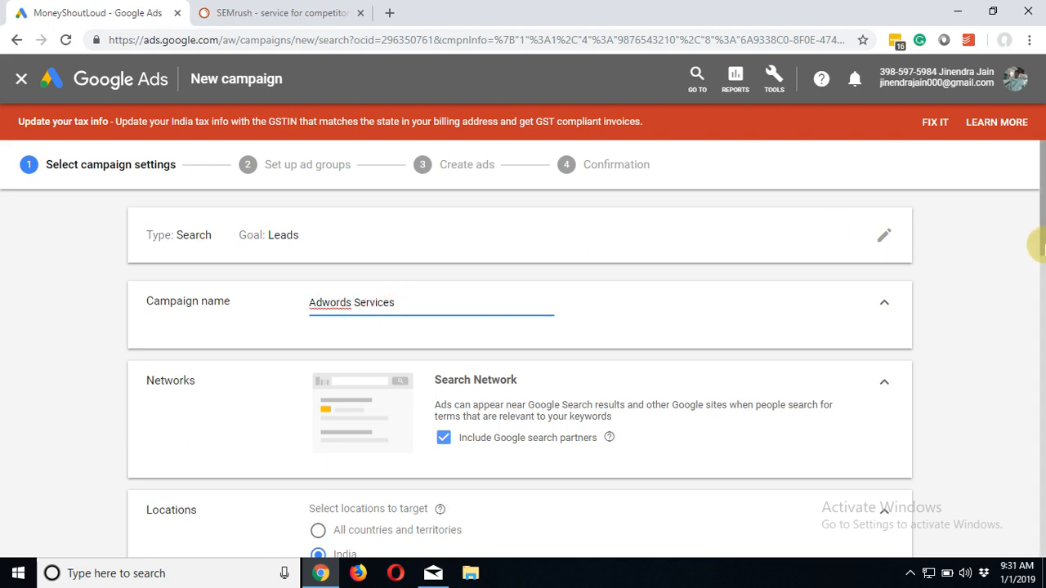
- Target the United States as another location instead of India by searching for "united"
left_click_drag(1042, 244, 1040, 278)
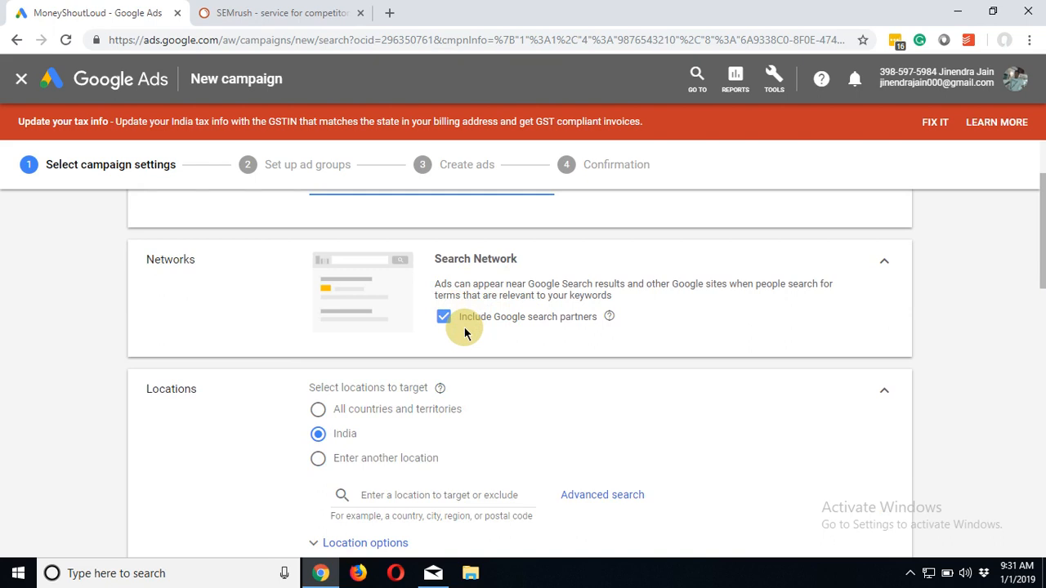
left_click_drag(1036, 245, 1042, 278)
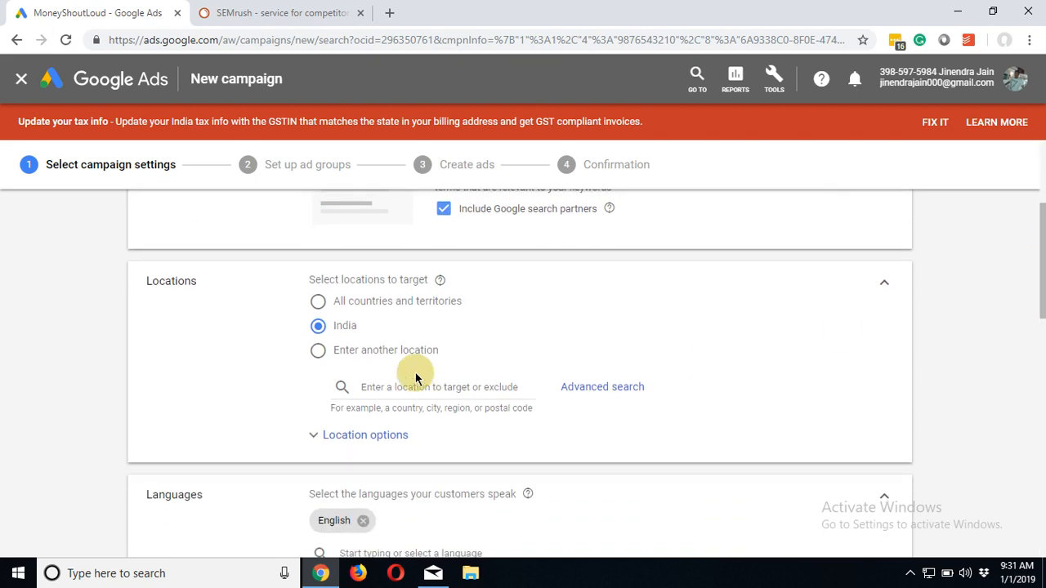
left_click(317, 350)
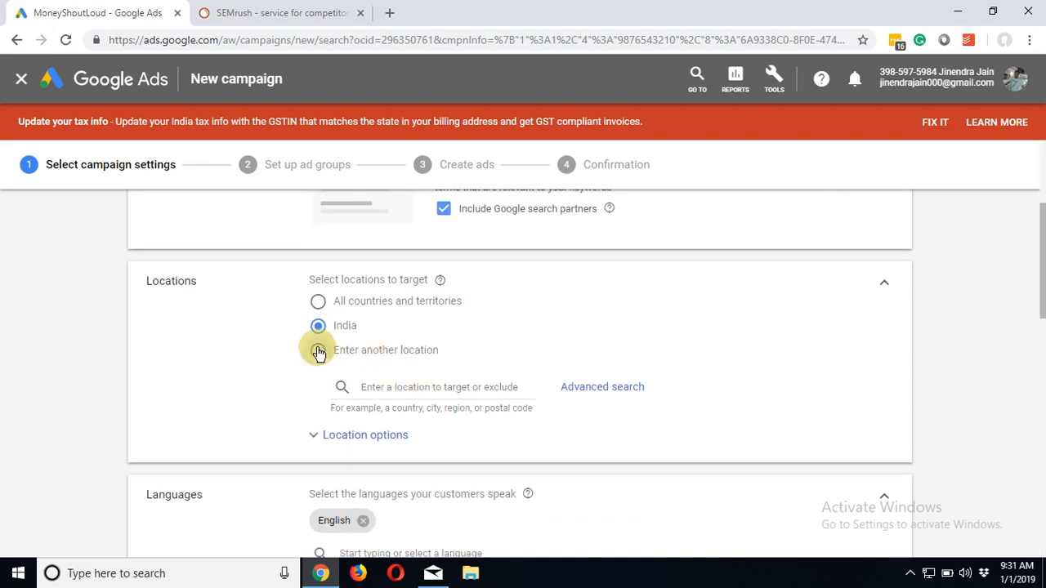
left_click(428, 387)
type("un")
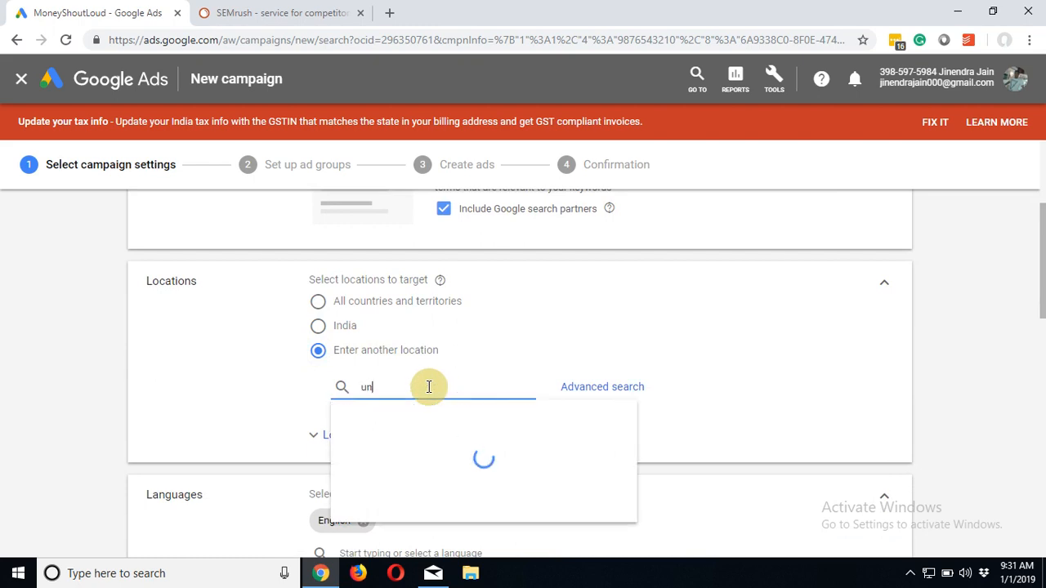
type("ited")
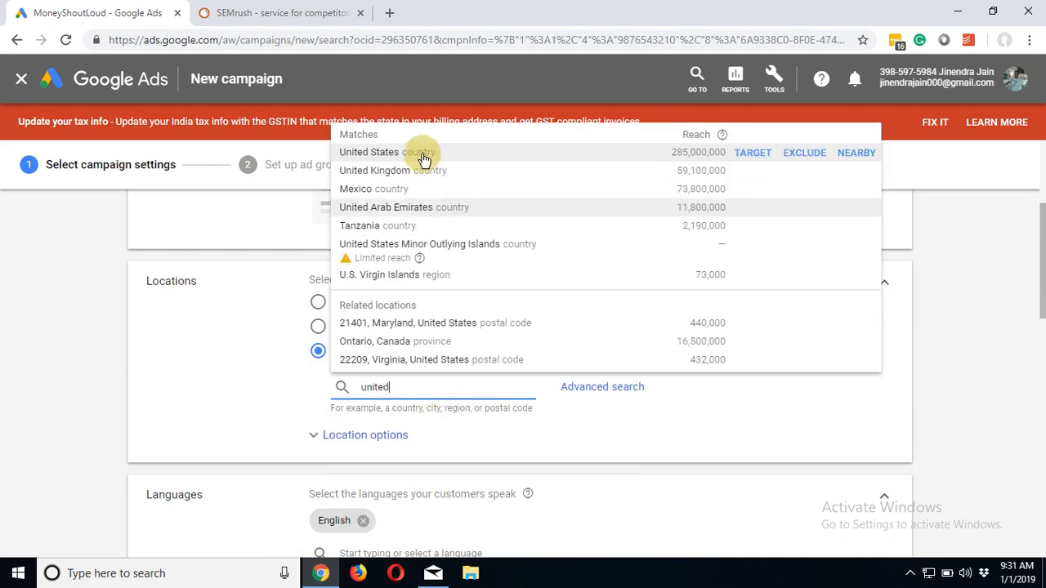
left_click(421, 159)
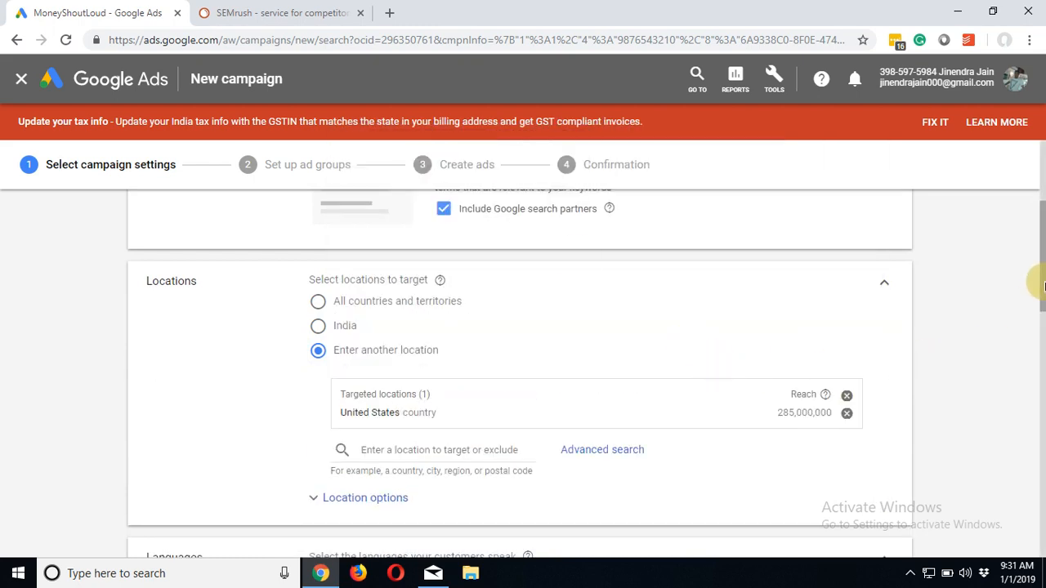
- Look through the customer languages available for the campaign, leaving the selection as it is
scroll(1037, 289, "down", 1)
left_click_drag(1036, 288, 1038, 307)
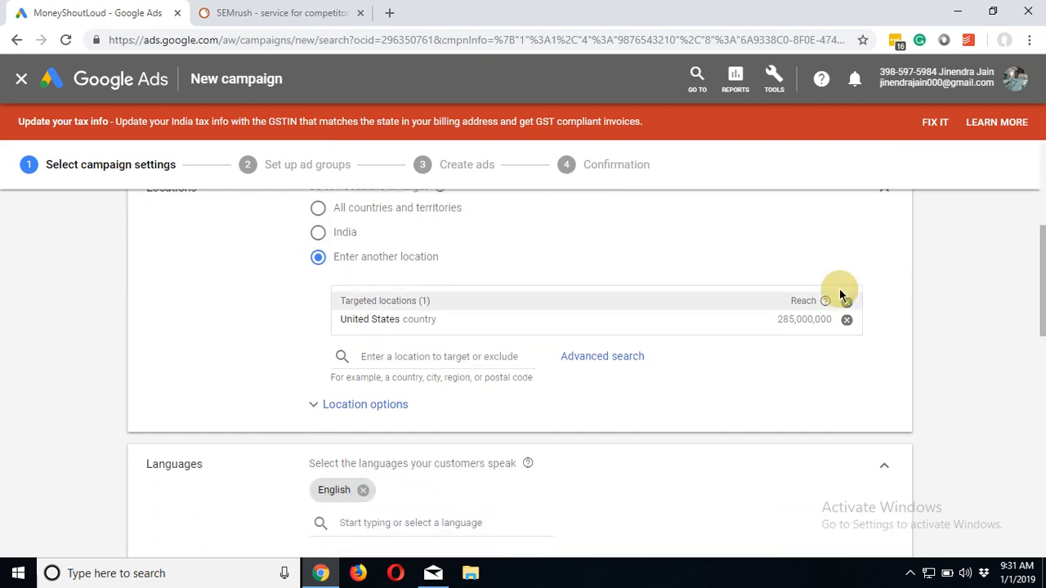
left_click_drag(1036, 325, 1037, 372)
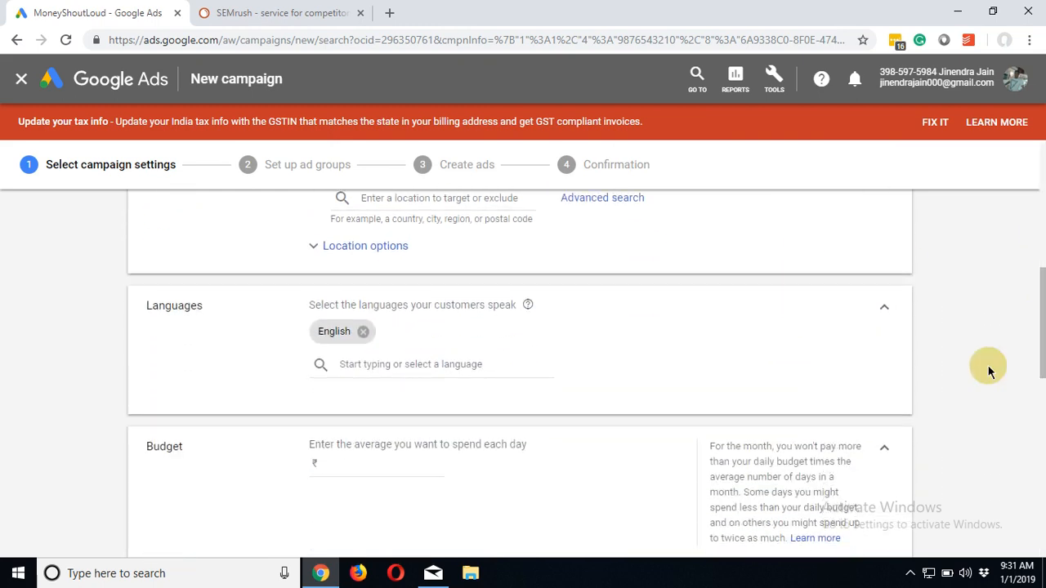
left_click(427, 364)
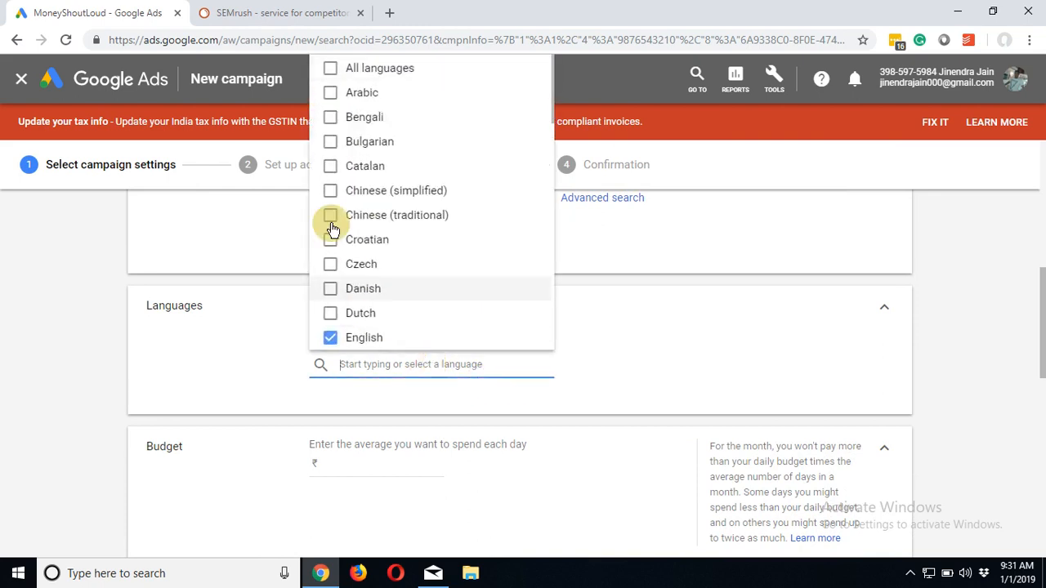
left_click(253, 377)
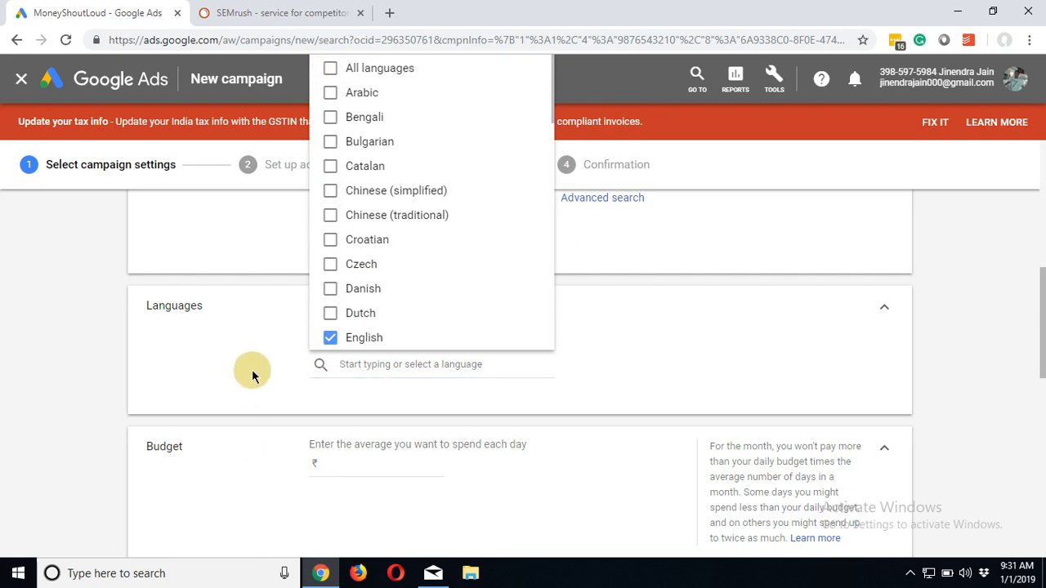
left_click_drag(1036, 350, 1038, 312)
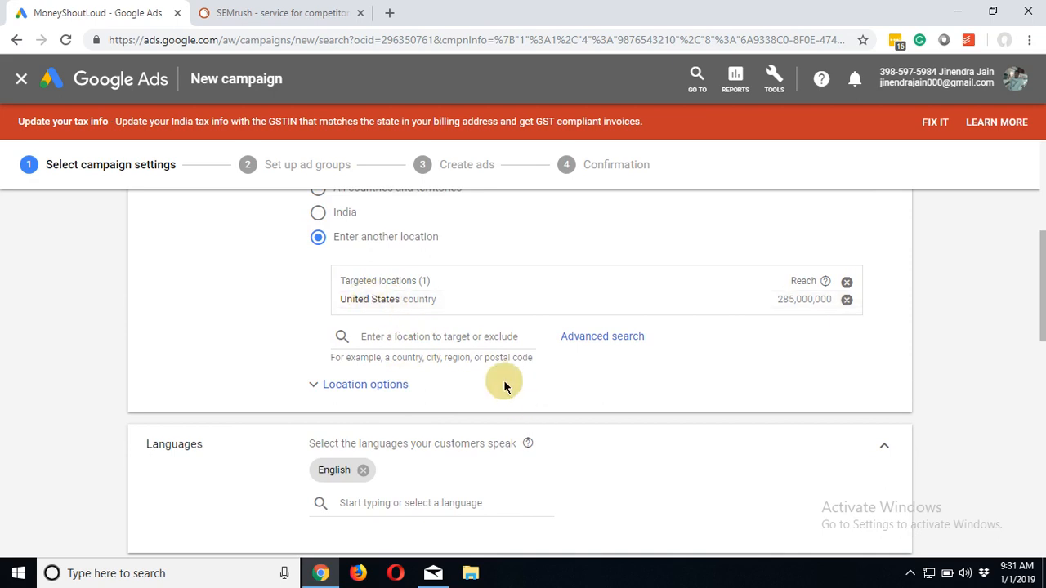
left_click(386, 502)
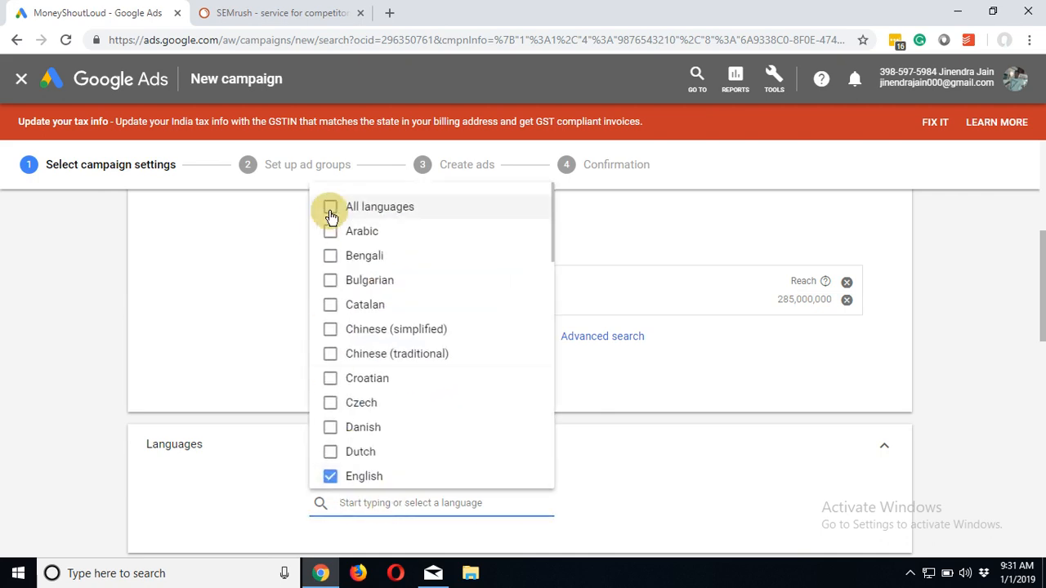
left_click(755, 505)
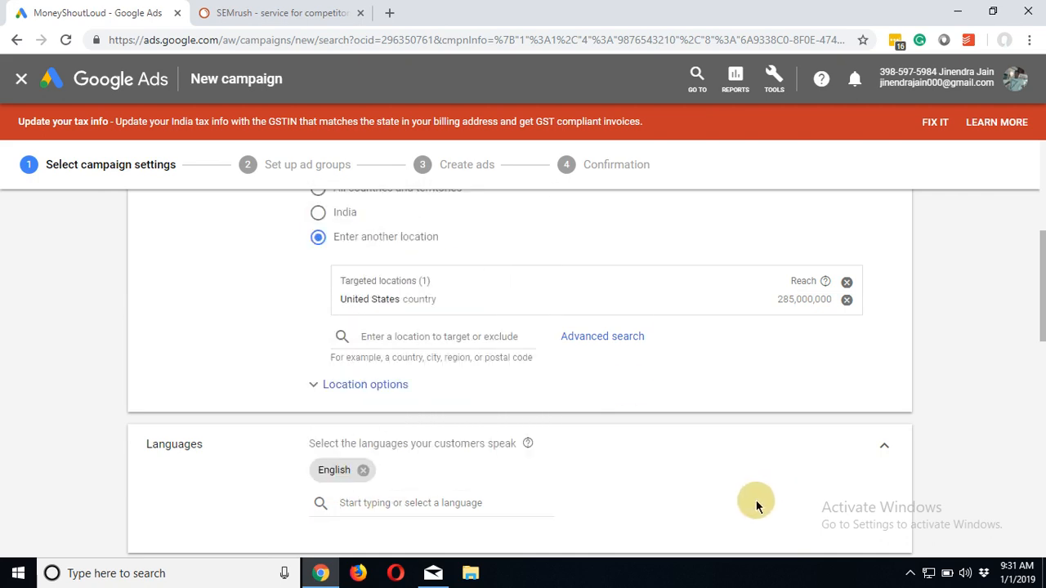
- Set the average daily budget to ₹1000 and show the delivery method options
left_click_drag(1037, 256, 1038, 320)
left_click(423, 366)
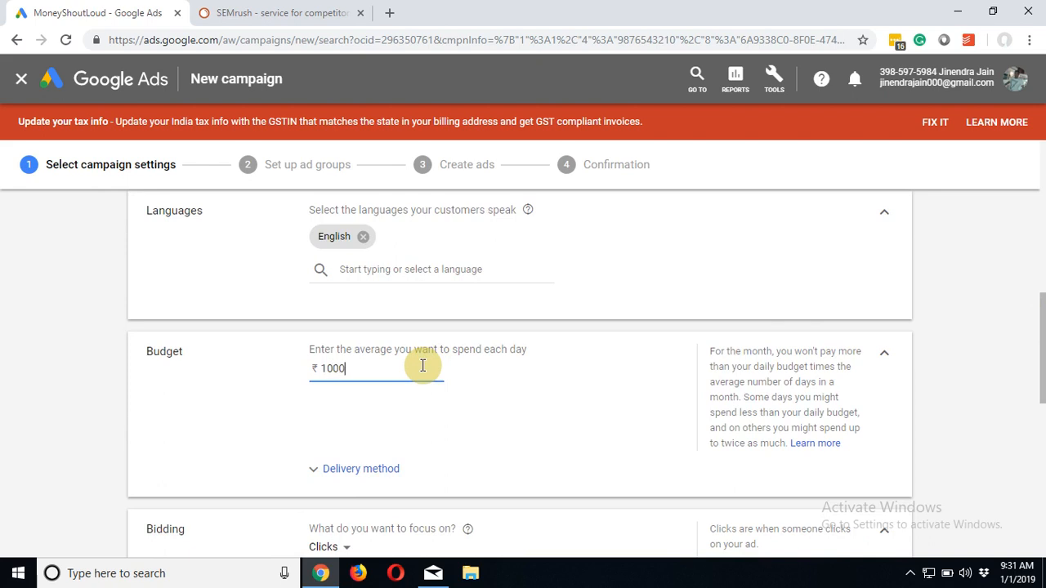
left_click(487, 406)
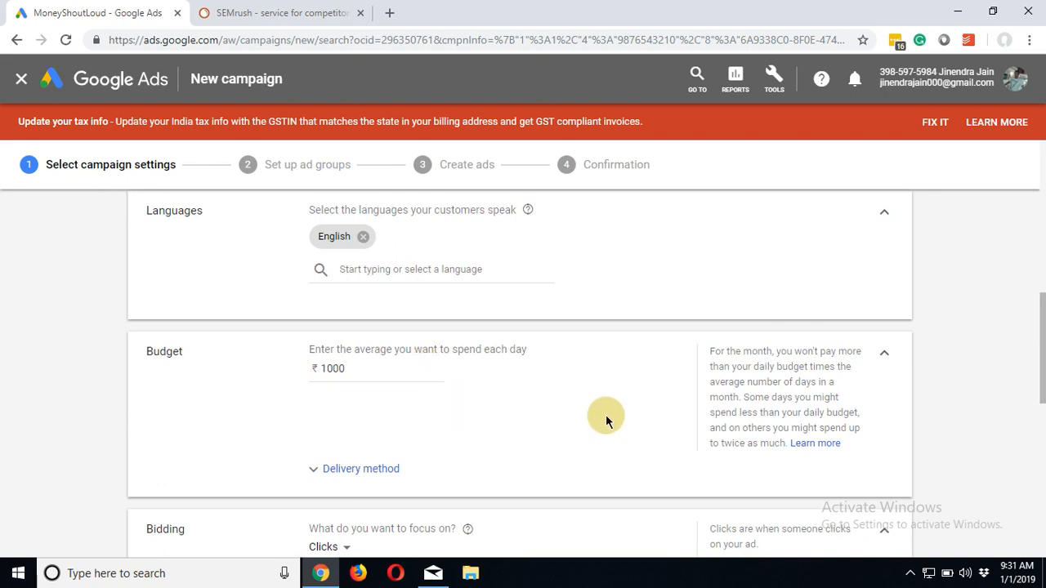
left_click_drag(1036, 314, 1039, 346)
left_click(362, 367)
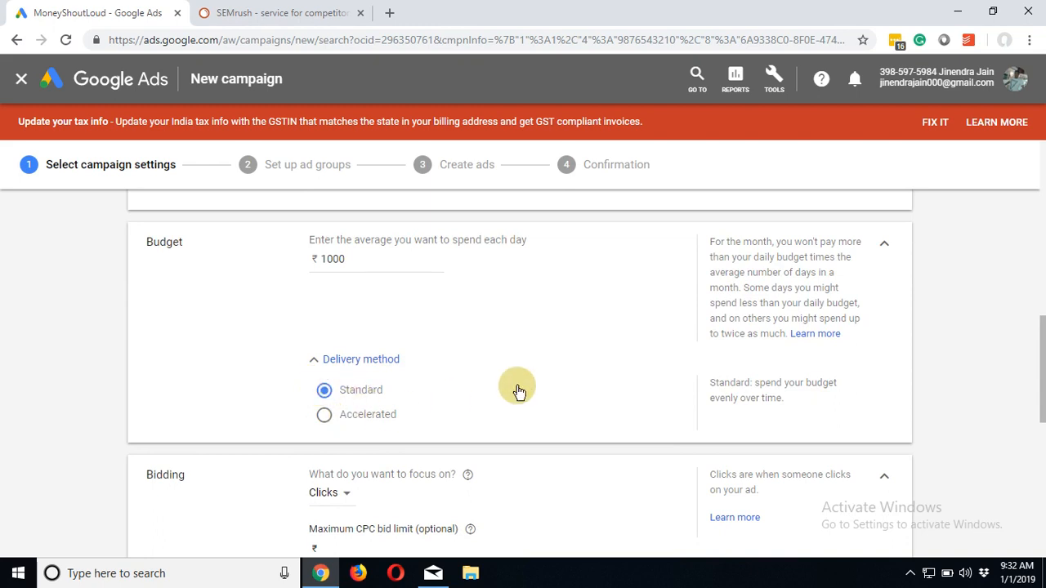
- Select the bid strategy directly and set it to Manual CPC
left_click_drag(1039, 392, 1037, 448)
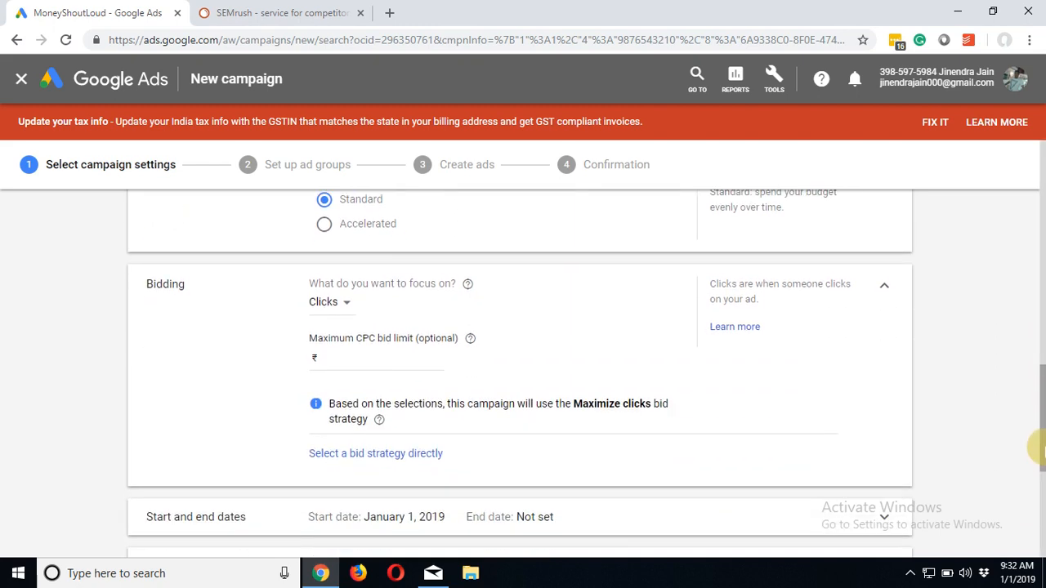
left_click(396, 462)
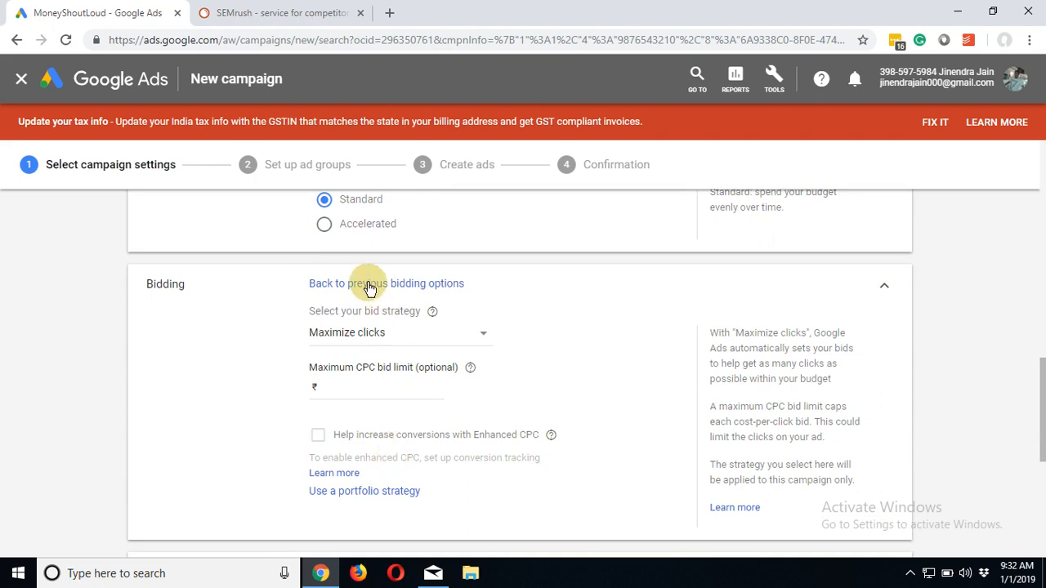
left_click(376, 334)
left_click(375, 330)
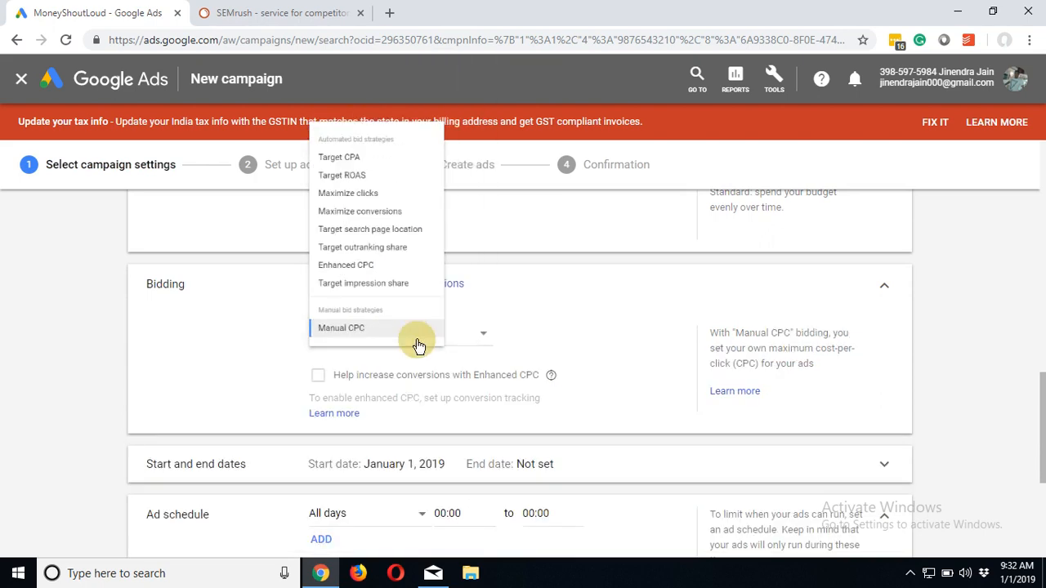
left_click_drag(1034, 390, 1039, 433)
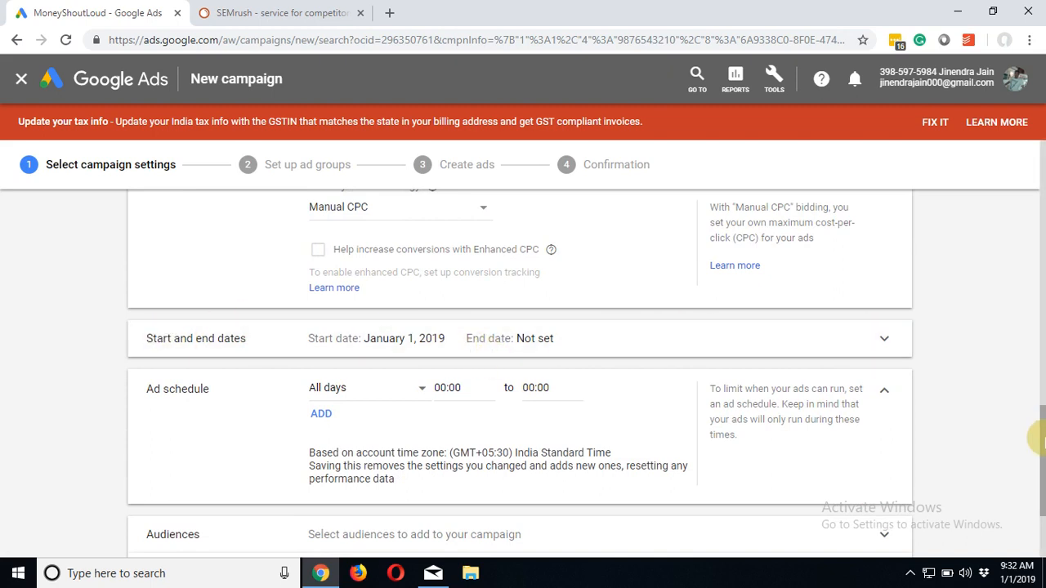
scroll(1039, 439, "down", 1)
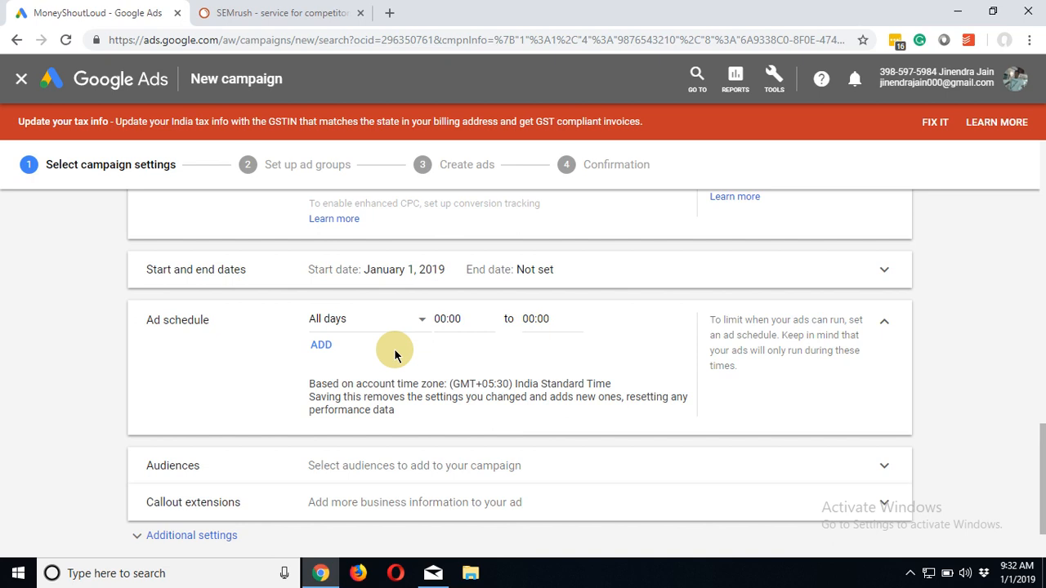
- Schedule the ads for Mondays - Fridays from 09:00 to 17:00
left_click(364, 320)
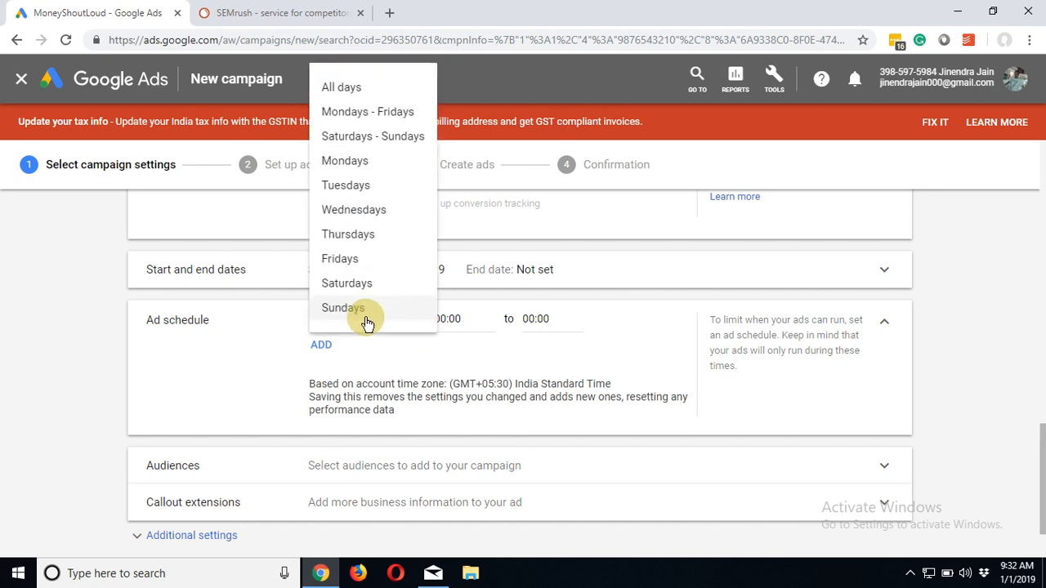
left_click(382, 119)
left_click(460, 317)
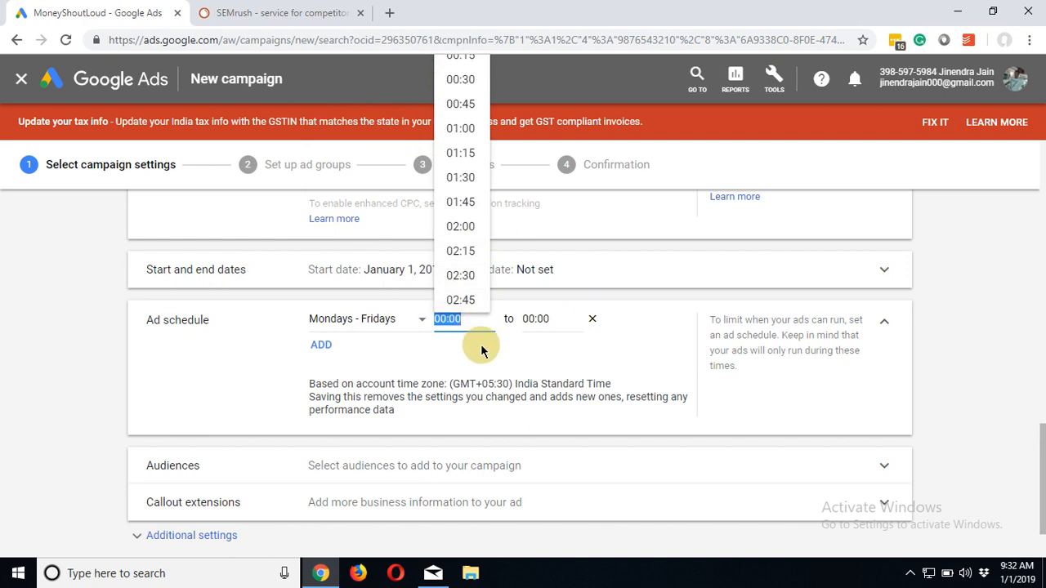
type("09")
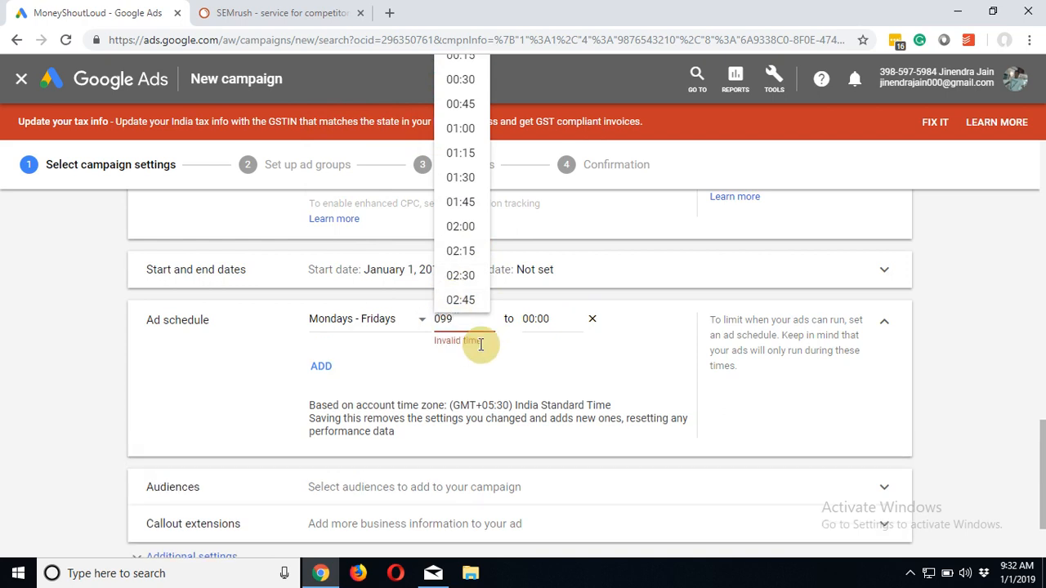
type(":00")
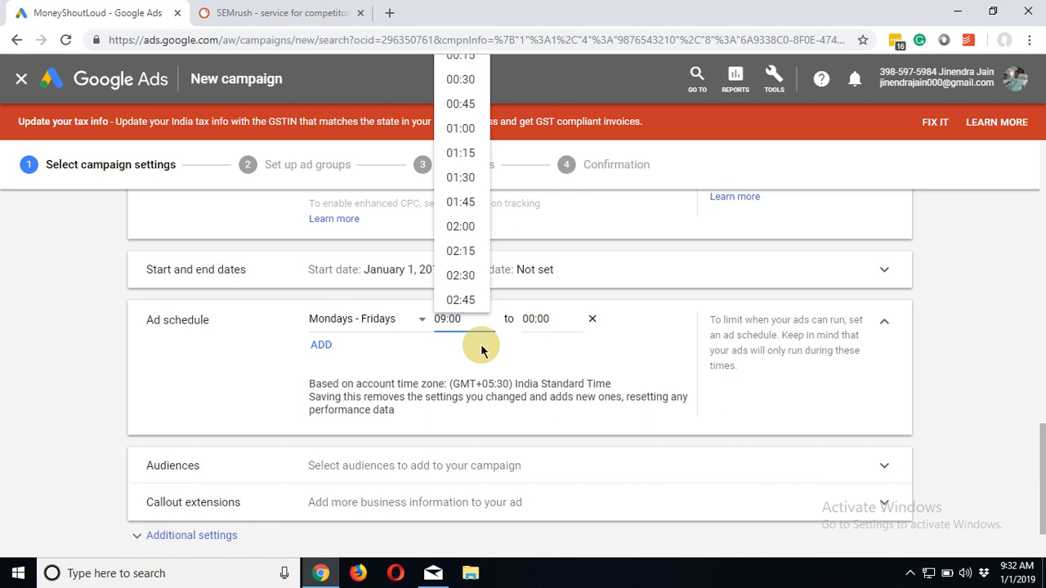
key("Tab")
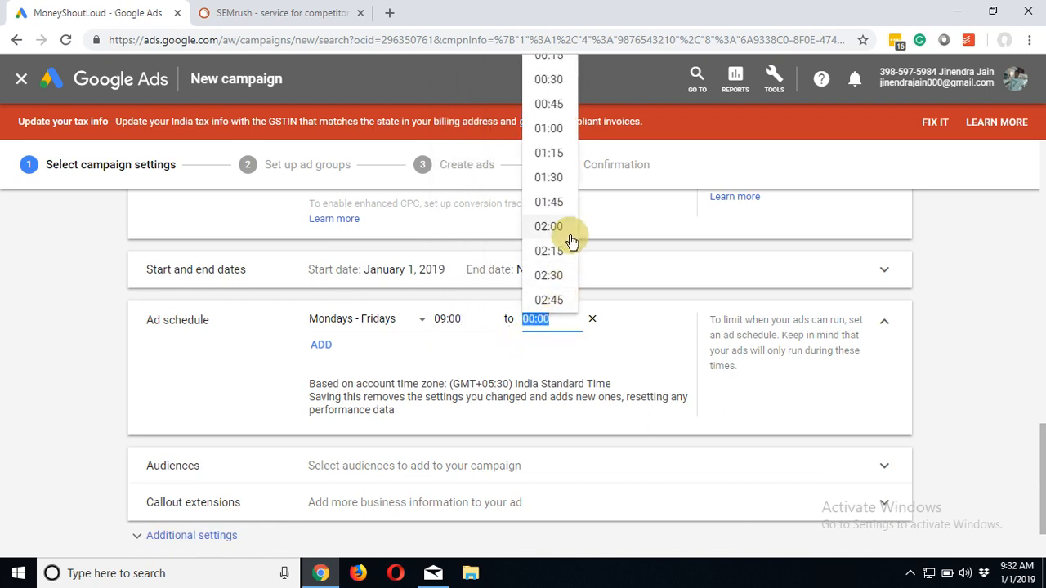
type("1")
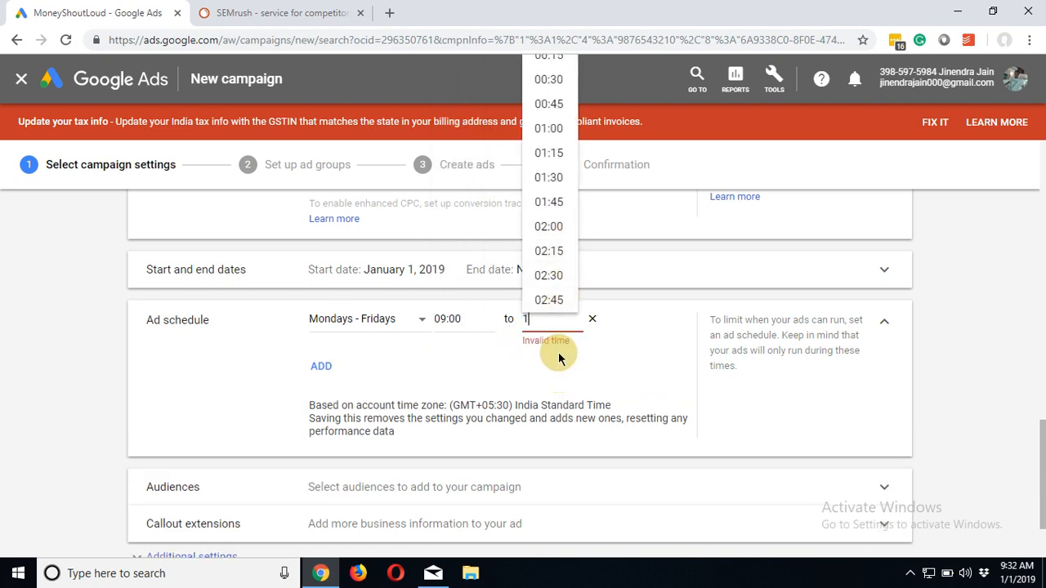
type("7:00")
double_click(558, 357)
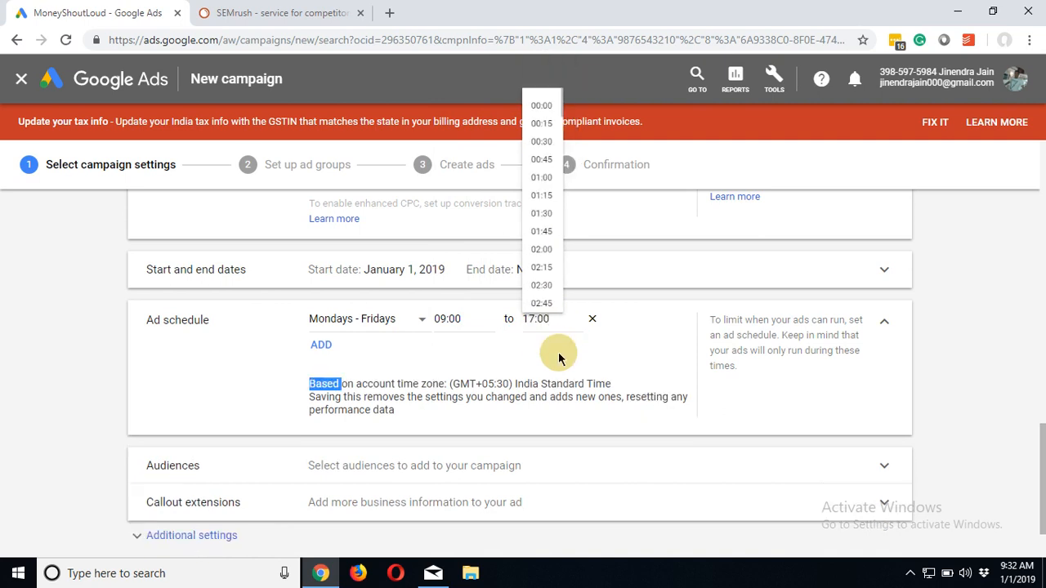
- Review the account time zone note under the ad schedule against the targeted location, and check the available start times
mouse_move(1042, 444)
left_mouse_down()
mouse_move(1042, 467)
mouse_move(1042, 407)
mouse_move(1037, 451)
left_mouse_up()
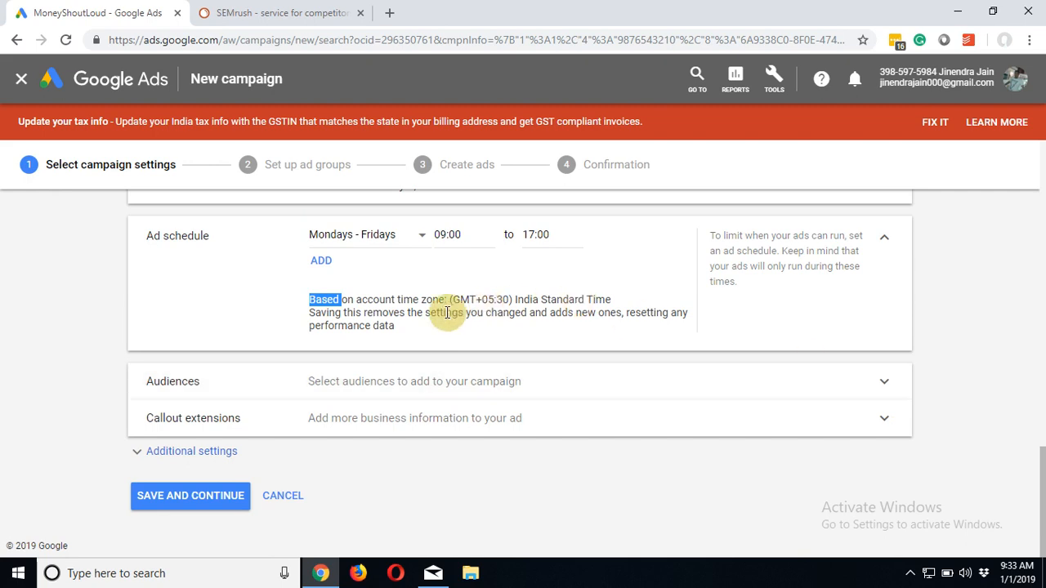
left_click(340, 304)
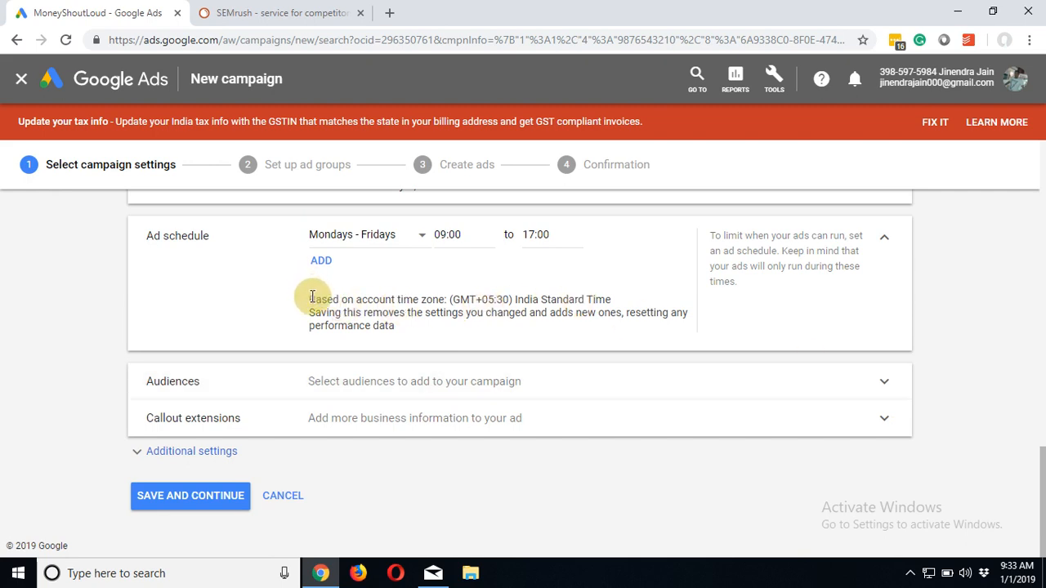
left_click_drag(310, 300, 613, 305)
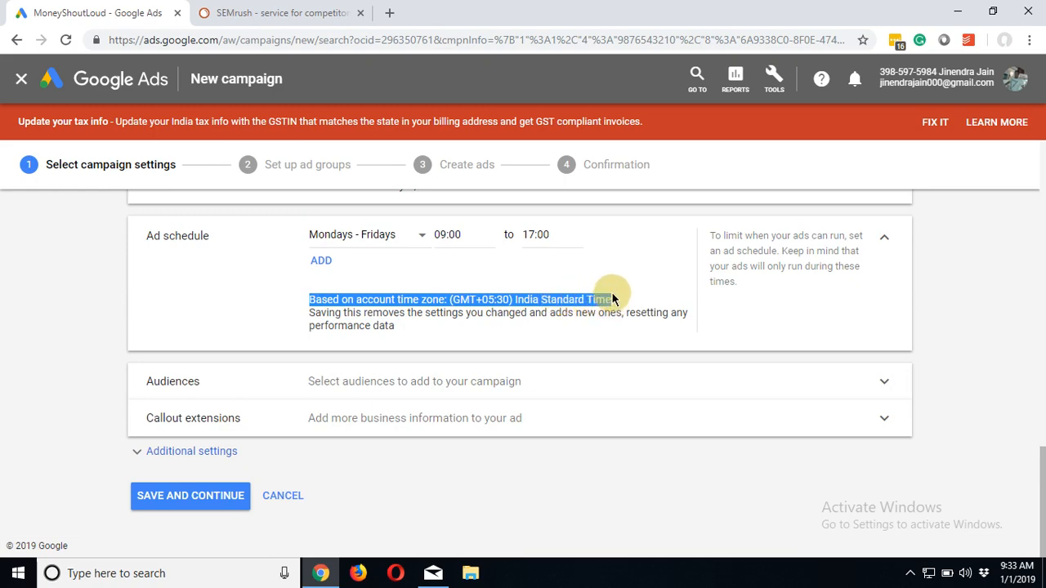
left_click_drag(1034, 449, 1034, 242)
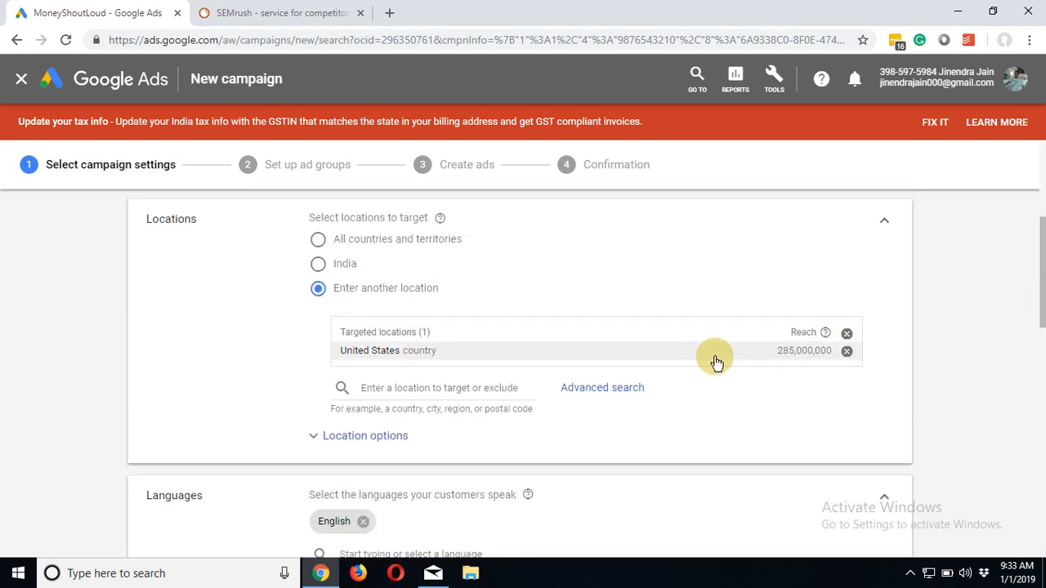
left_click_drag(1038, 287, 1039, 513)
double_click(568, 344)
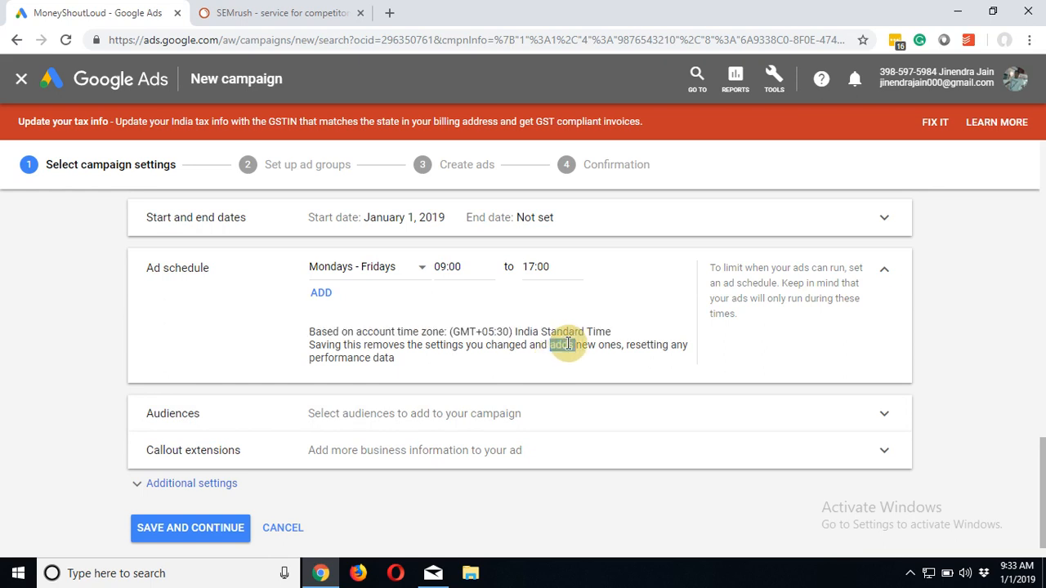
left_click(447, 273)
left_click(576, 319)
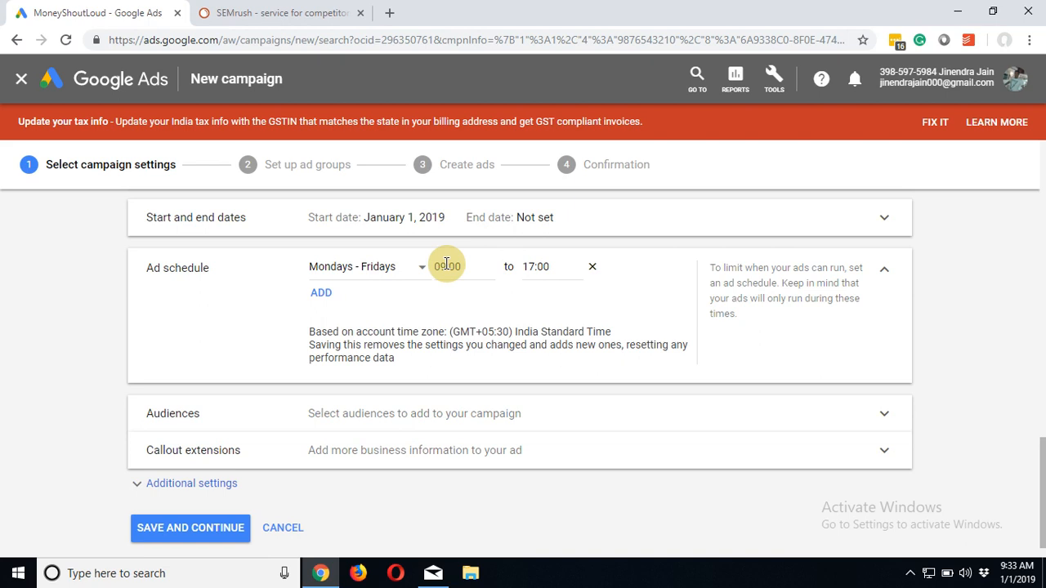
left_click(452, 266)
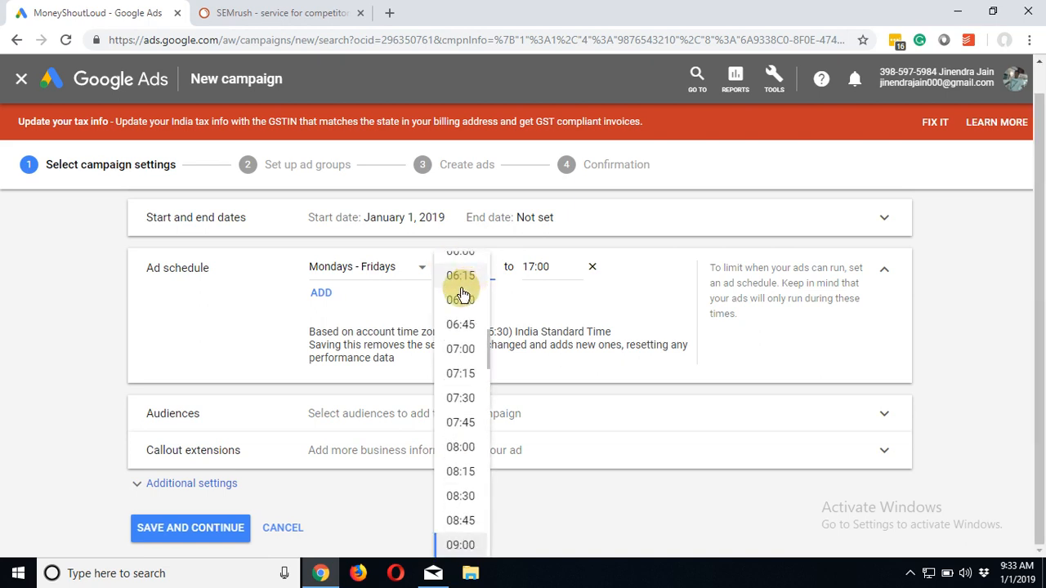
left_click(579, 318)
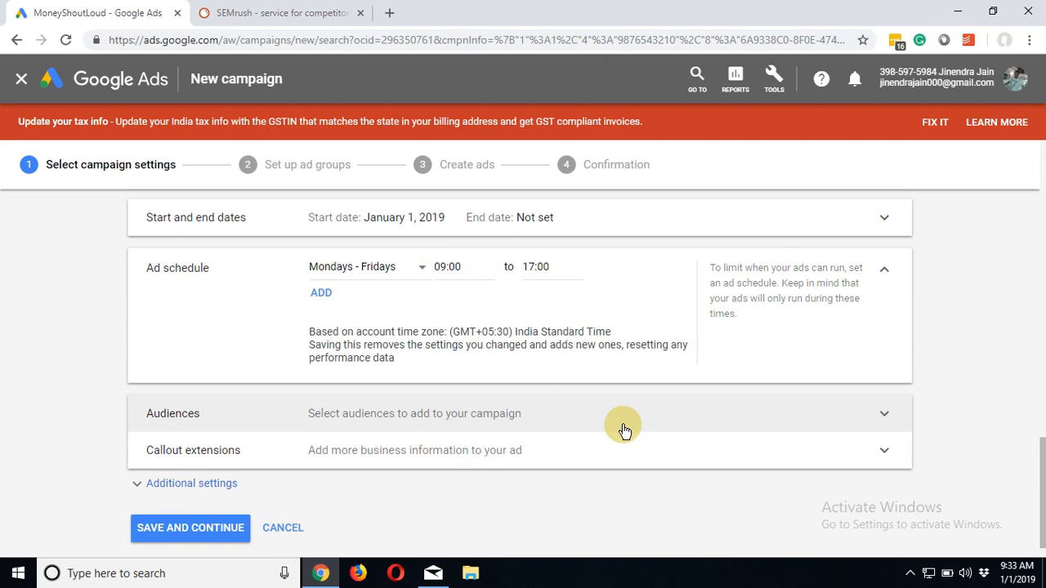
- Create and save two callout extensions with the texts "Free Account Audit" and "Best Service Gauranteed"
left_click(625, 452)
left_click_drag(1038, 444, 1040, 524)
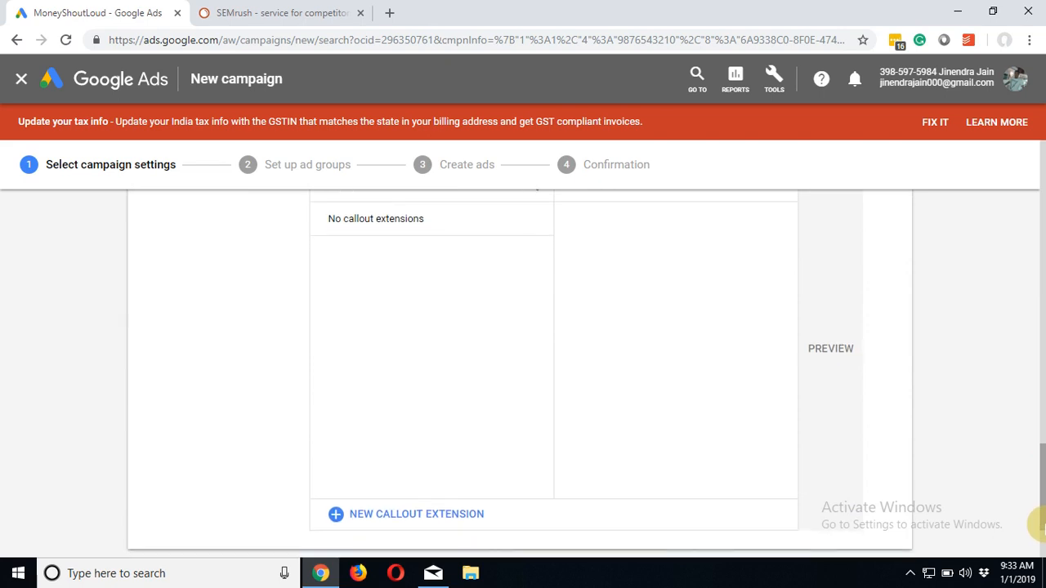
left_click(458, 525)
left_click(406, 254)
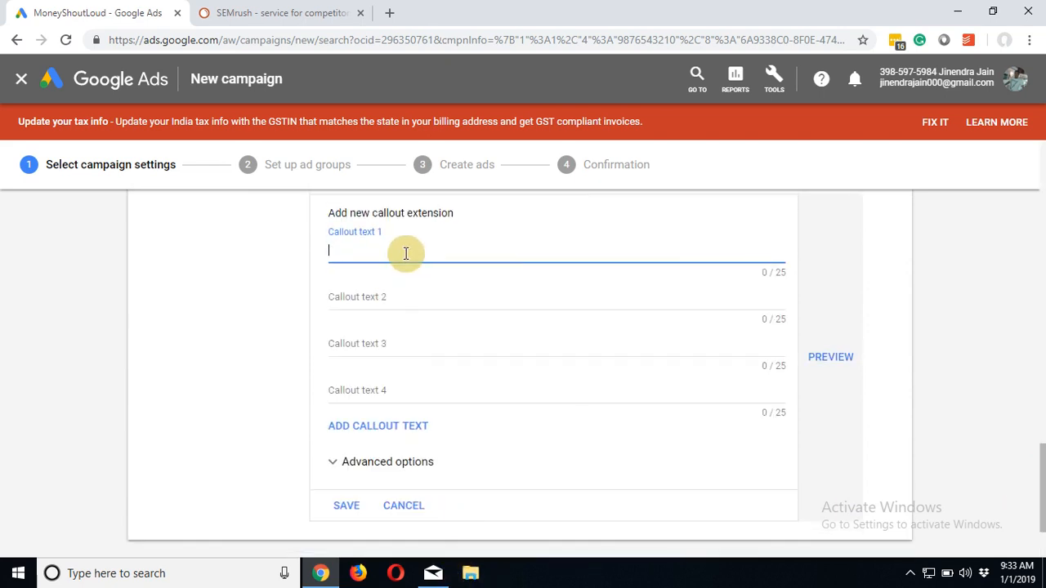
type("Free Account Audit")
left_click(385, 297)
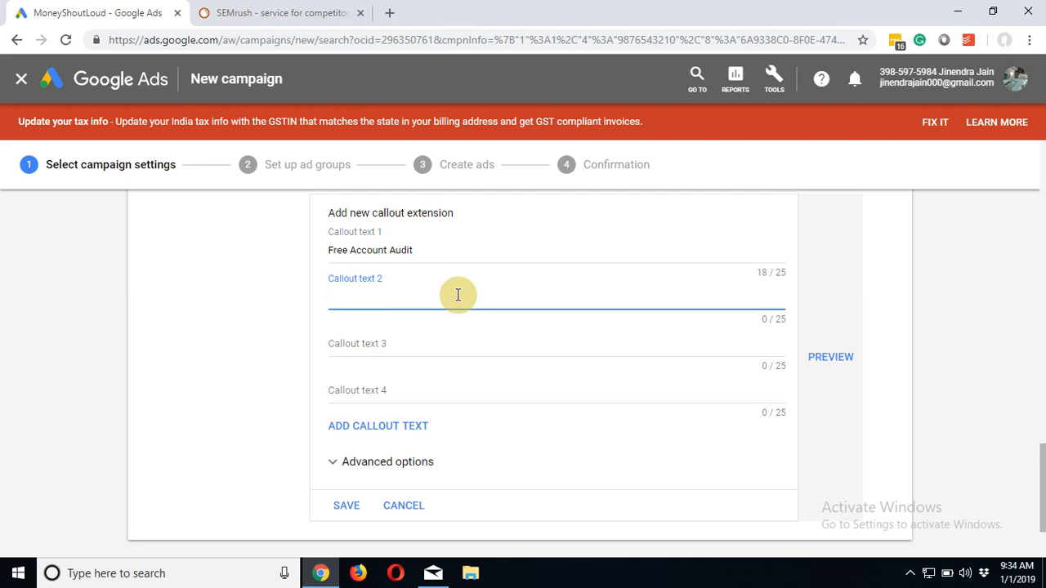
type("Best Service Gauranteed")
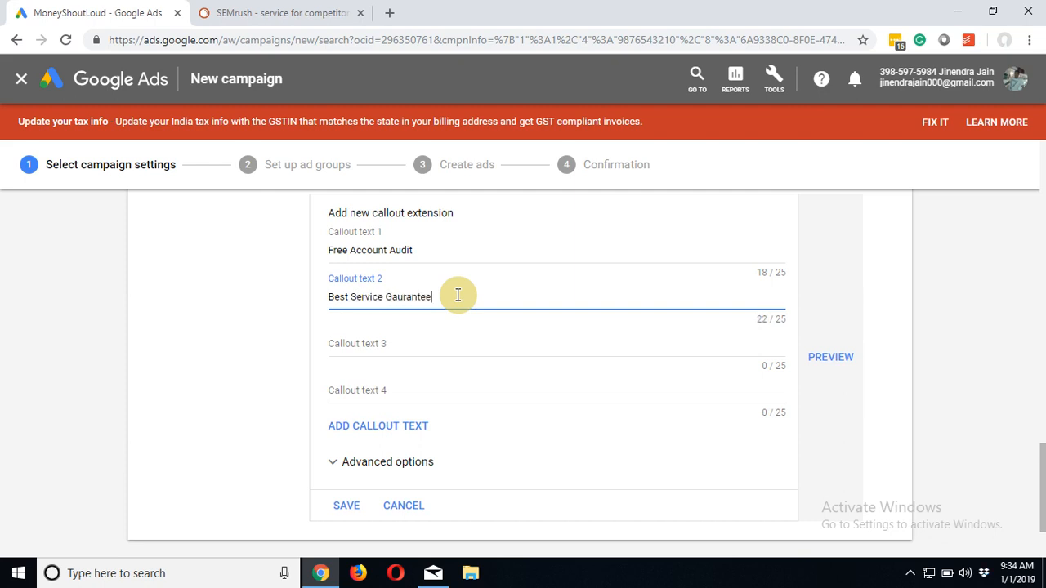
left_click(350, 505)
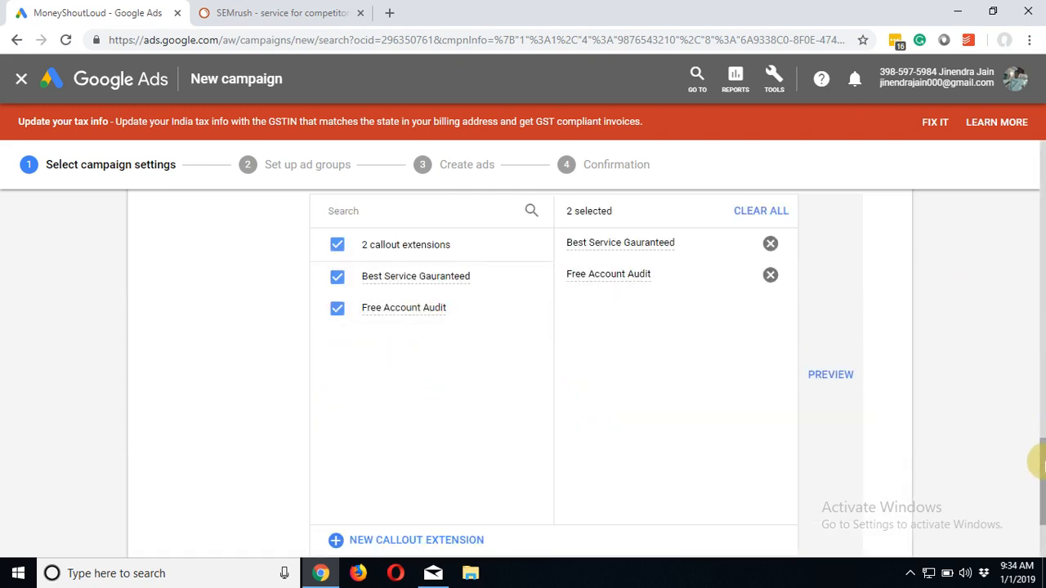
- Save the campaign settings, continue to the ad group setup and name the ad group "Adwords Services Core"
left_click_drag(1038, 459, 1038, 524)
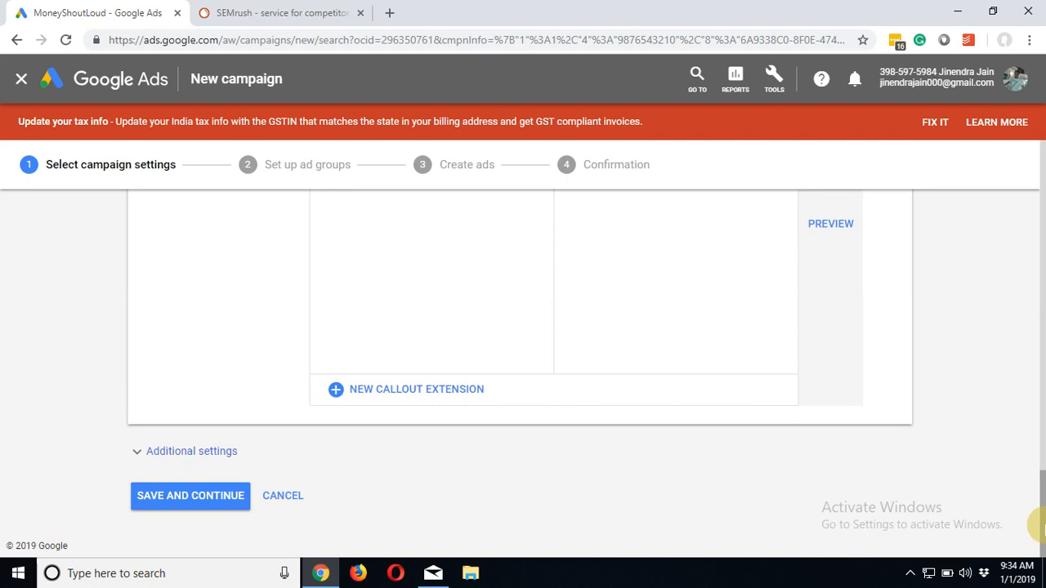
left_click(181, 496)
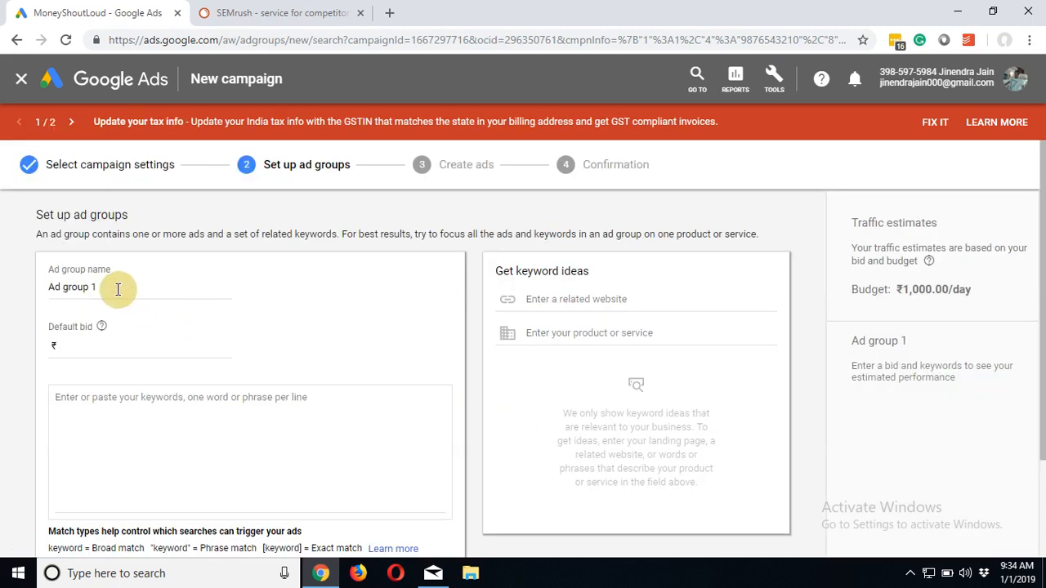
triple_click(117, 284)
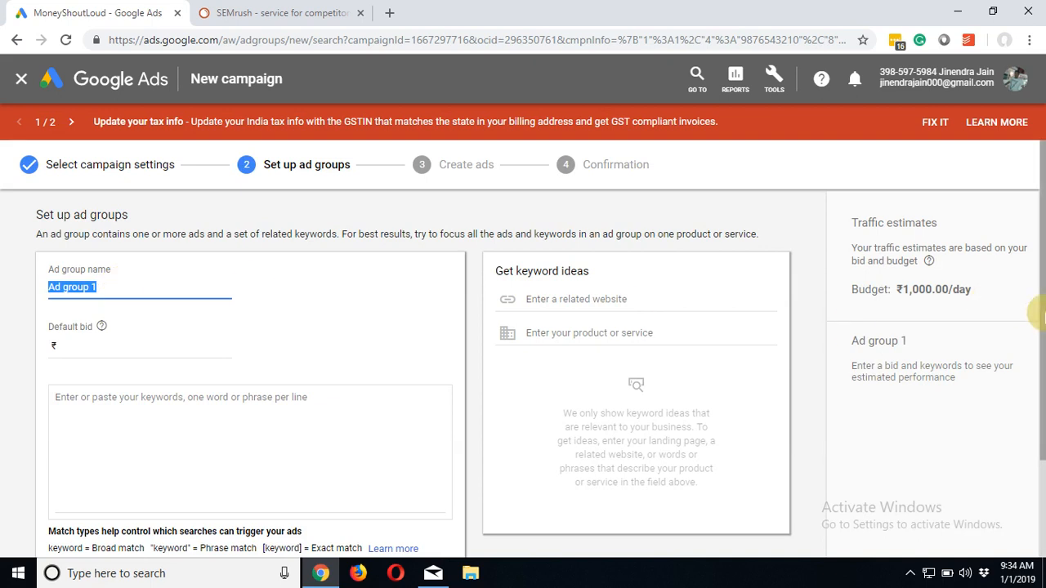
scroll(1035, 351, "down", 1)
scroll(1039, 346, "up", 1)
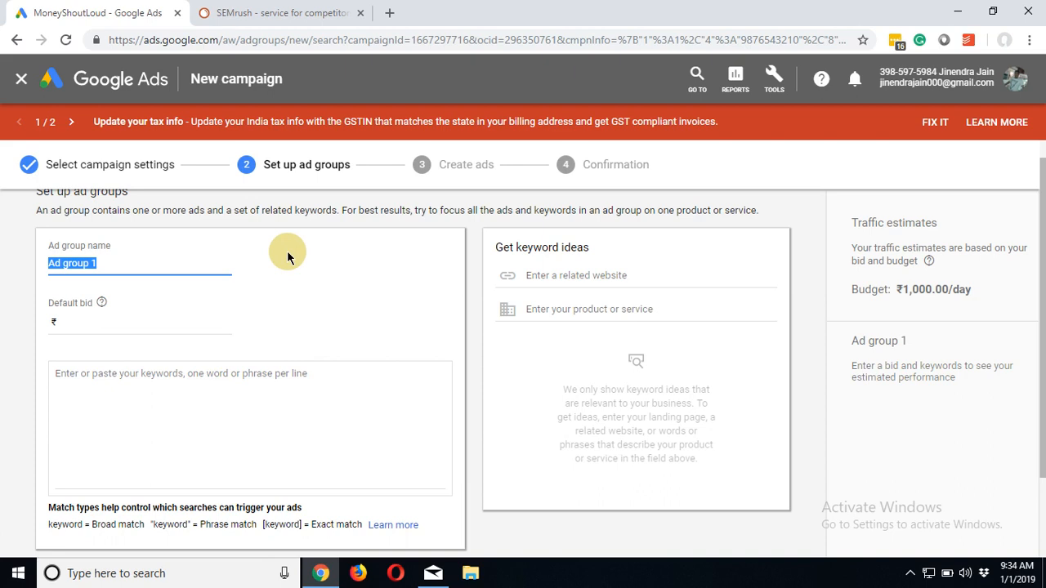
type("Adwords Service")
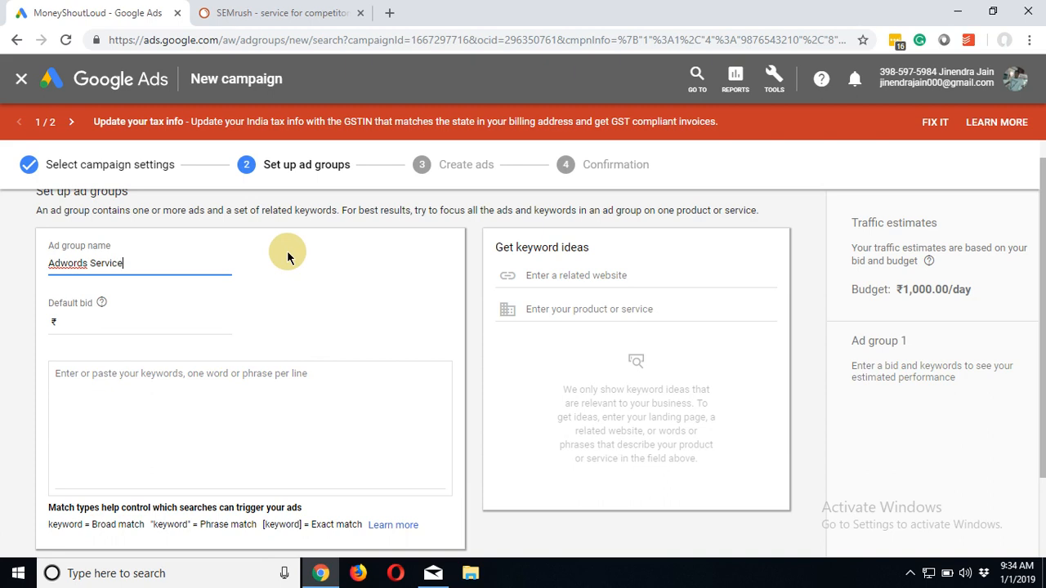
type("s Core")
left_click(309, 276)
- Set the ad group's default bid to ₹50
left_click(178, 326)
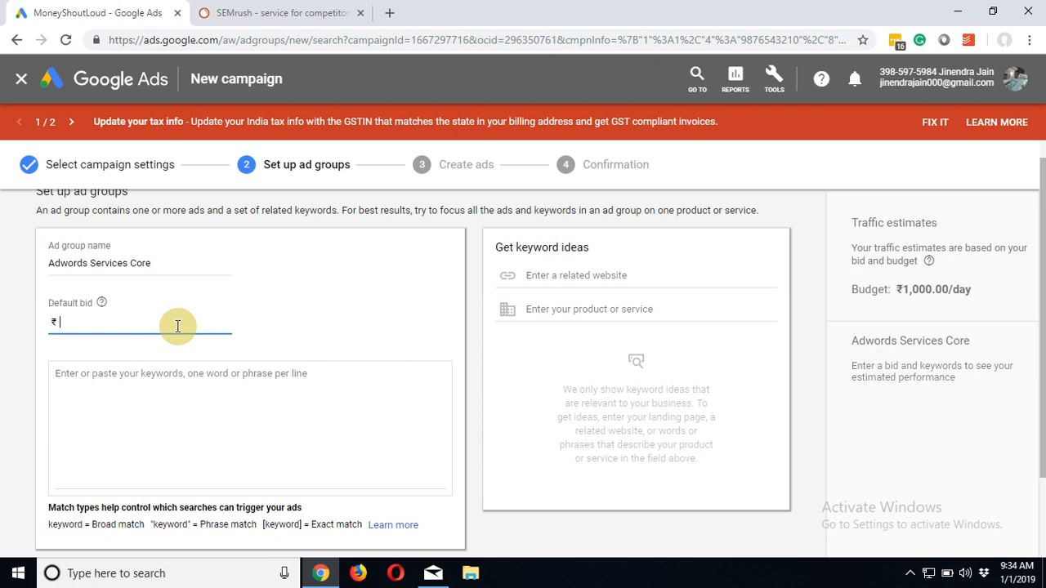
type("50")
left_click(280, 310)
- Switch to the SEMrush website to look at its domain and keyword search page, and return to the Google Ads ad group setup
left_click(270, 12)
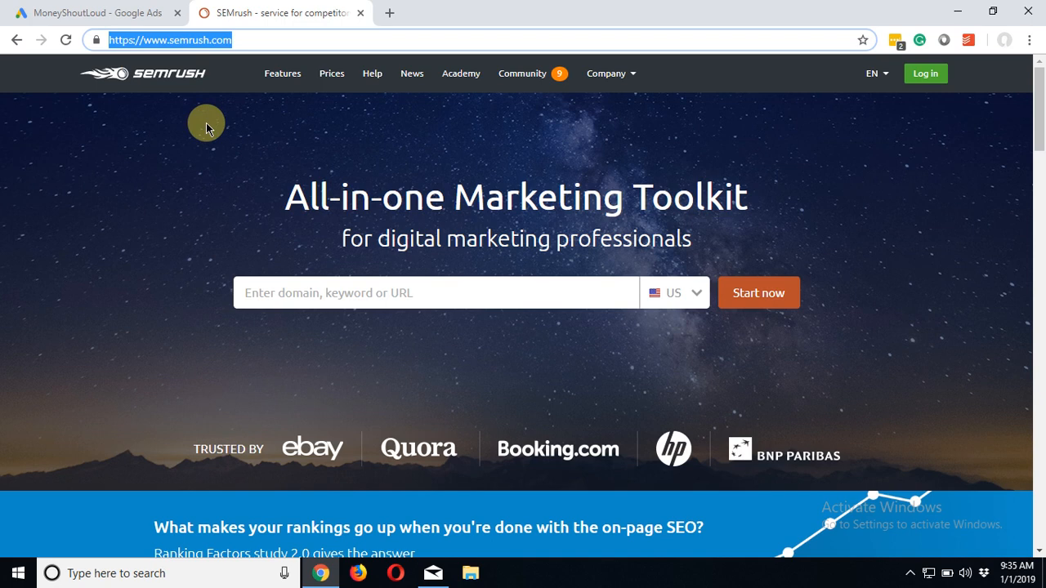
left_click(32, 12)
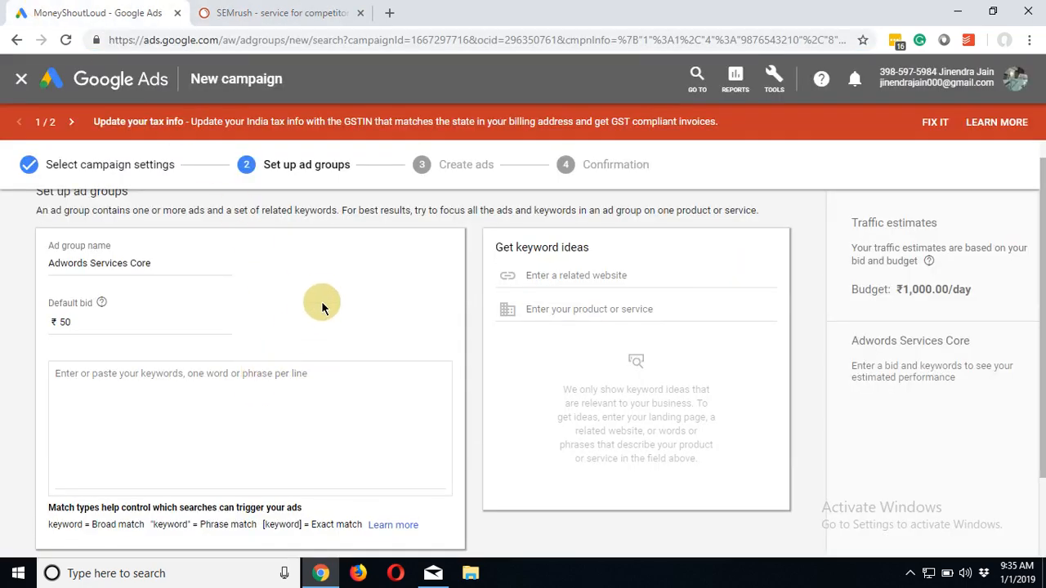
key("ctrl+Tab")
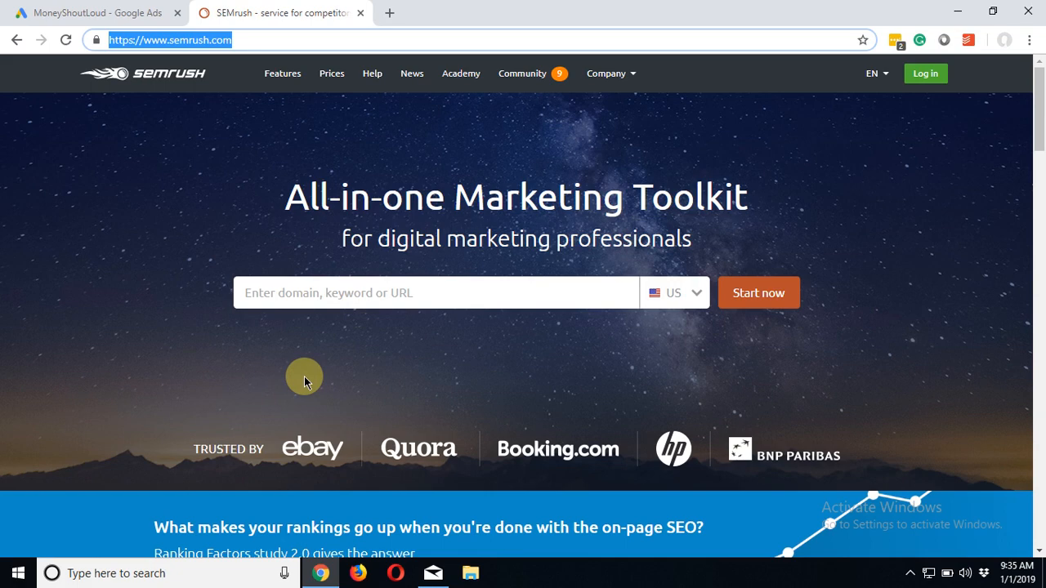
left_click(133, 10)
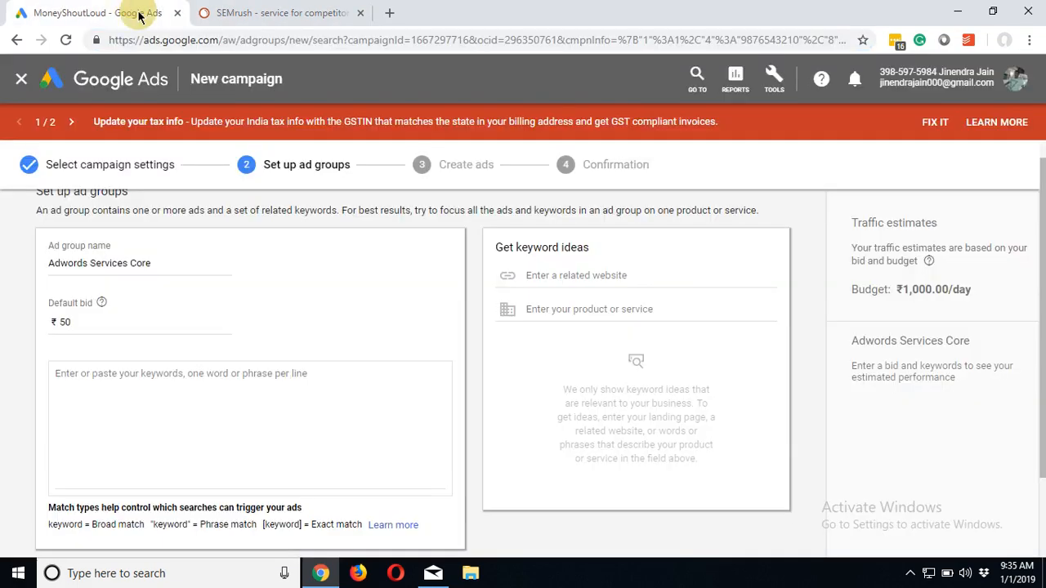
- Add the keywords "+Adwords +Expert" and "+PPC +Freelancer" to the ad group and save it to continue to ad creation
left_click(299, 389)
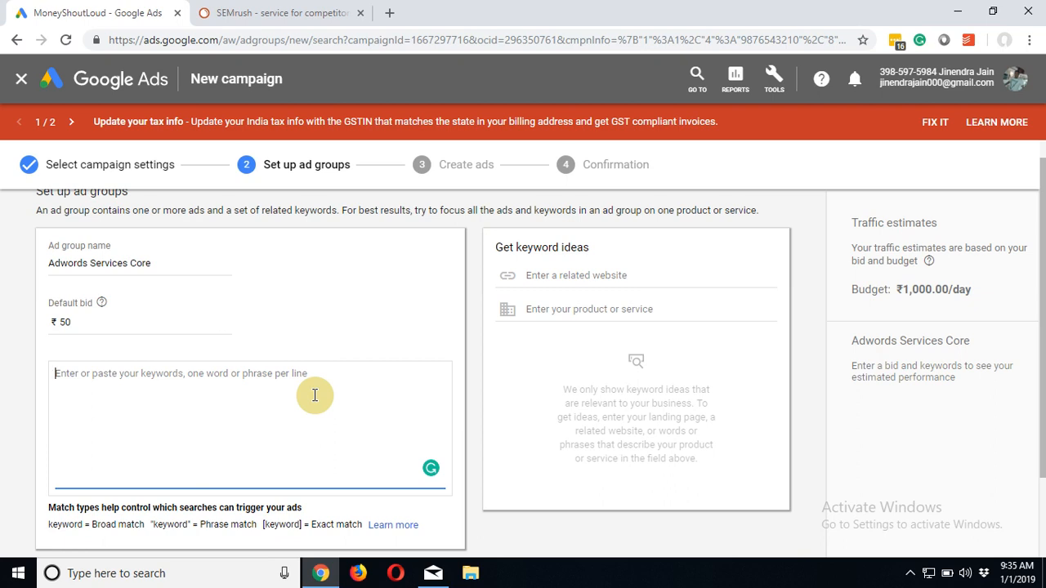
type("+Adword")
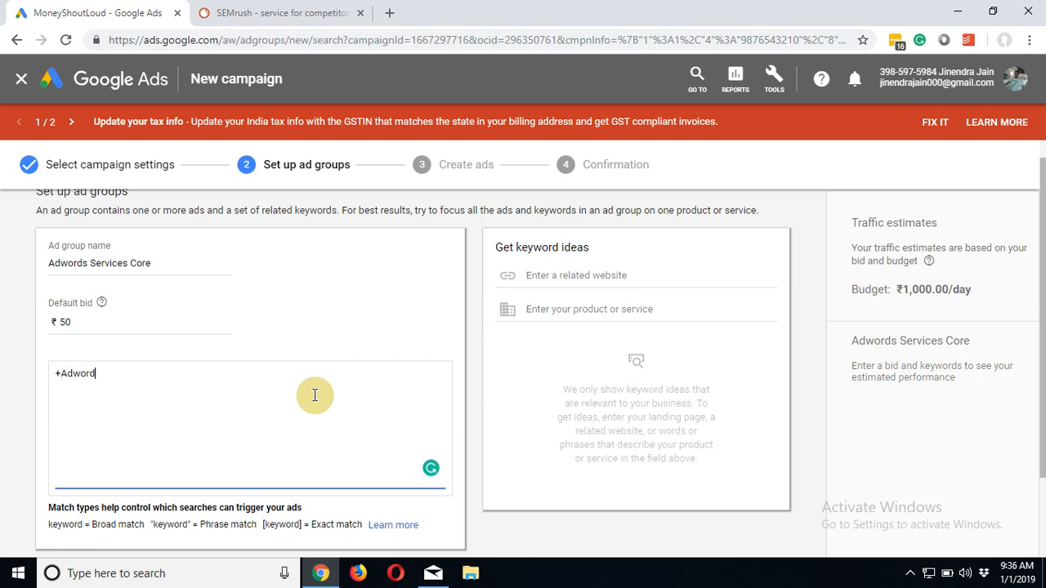
type("s +Expert")
key("Return")
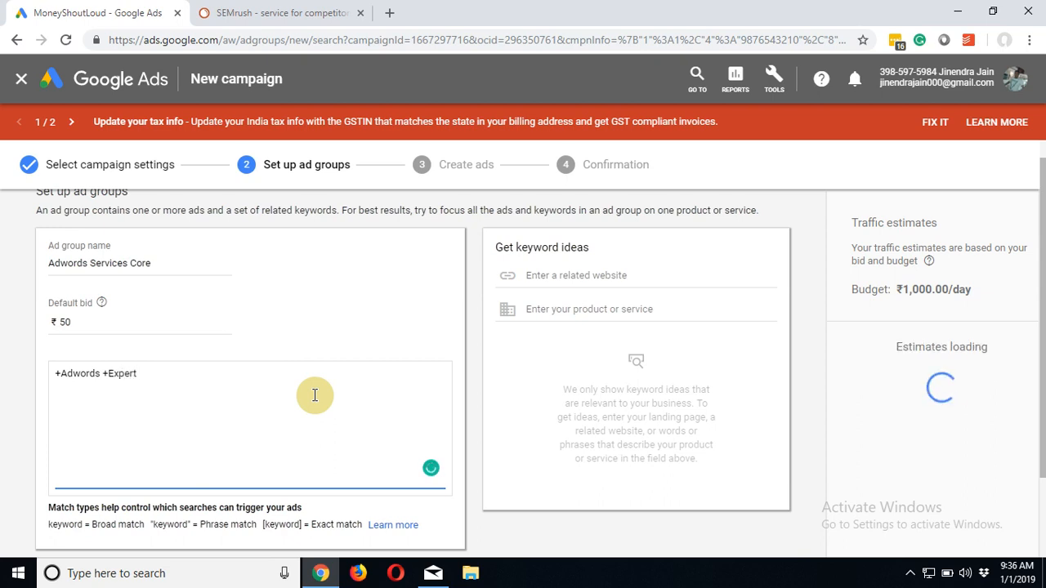
type("+")
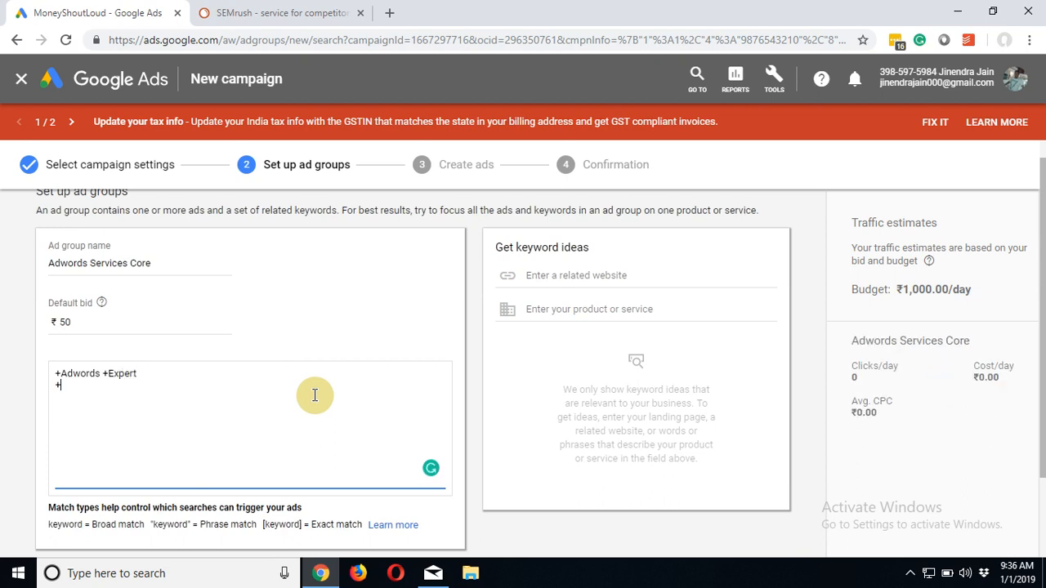
type("PPC +")
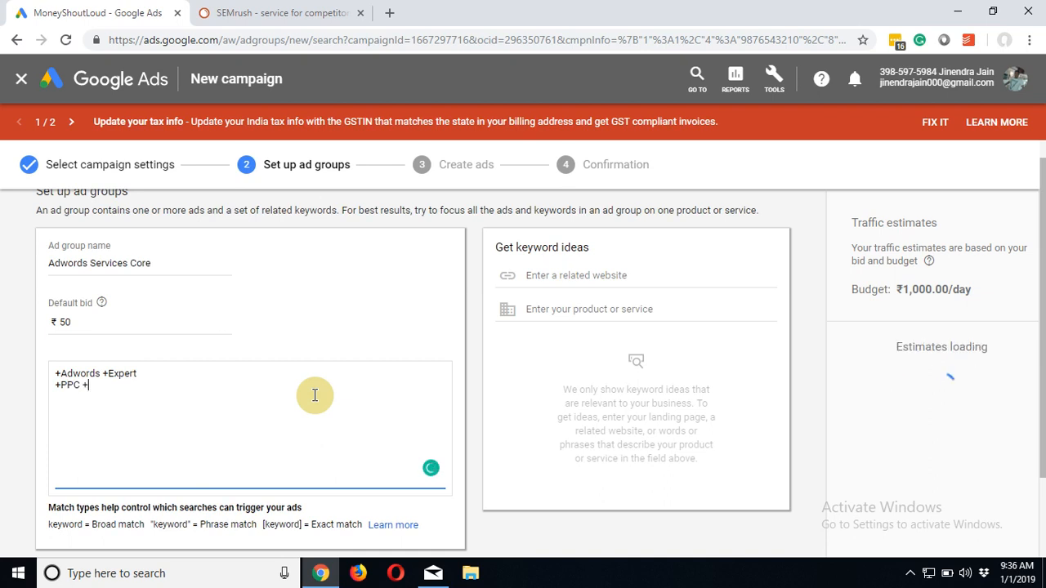
type("Freelancer")
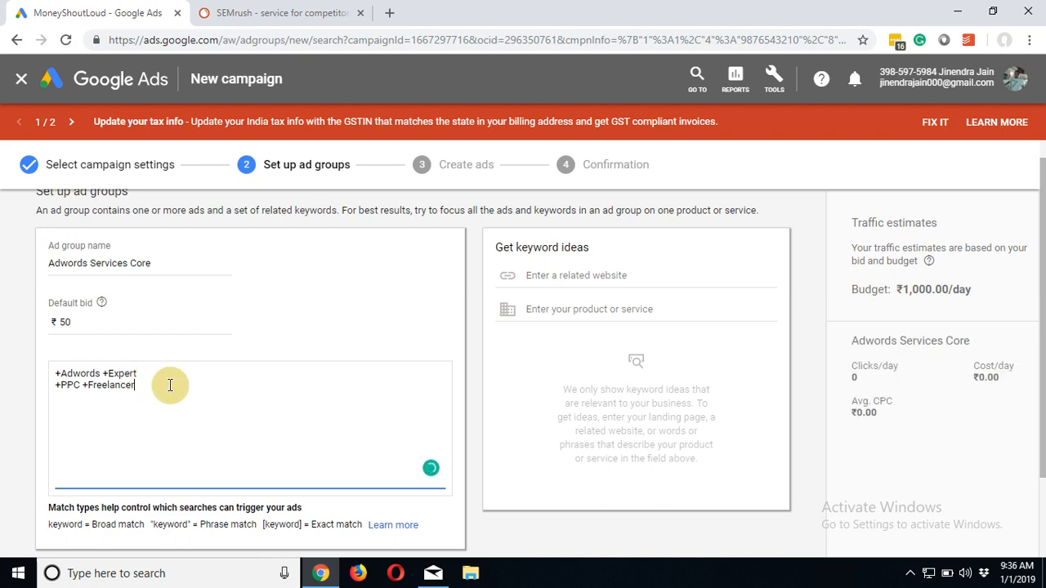
left_click(359, 331)
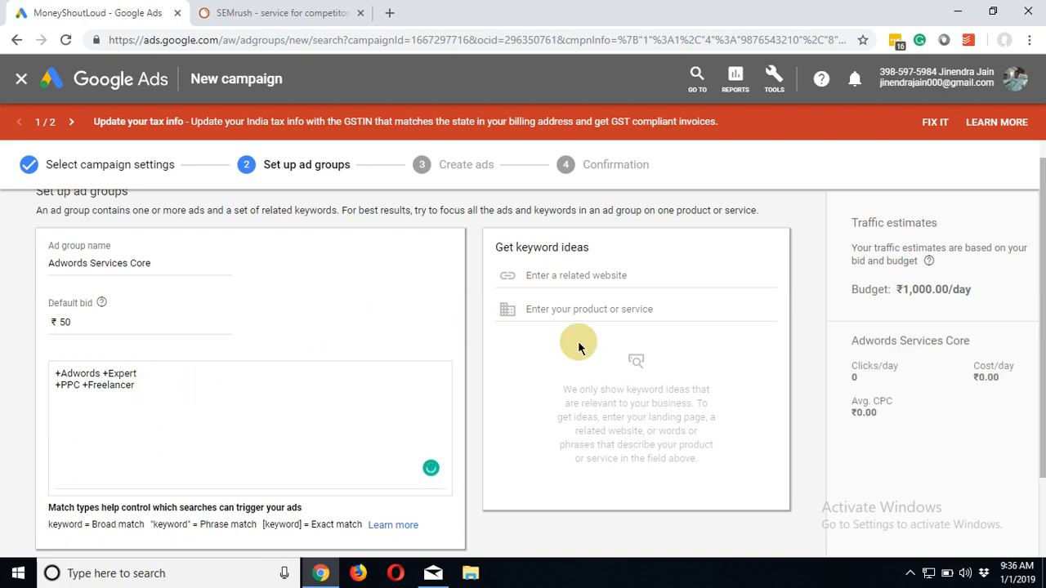
left_click_drag(1041, 321, 1043, 387)
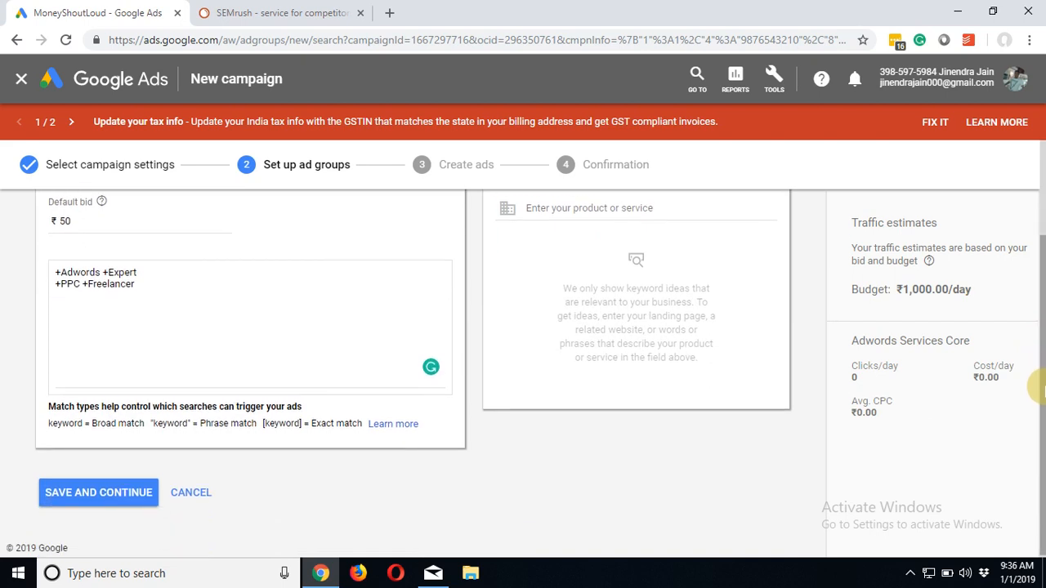
left_click(122, 496)
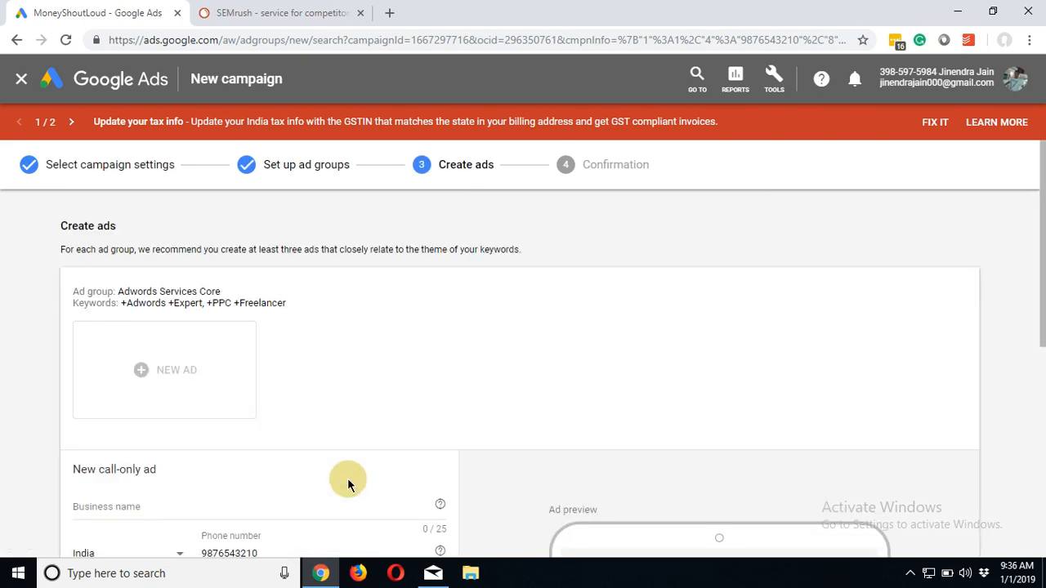
- Set the business name of the new call-only ad to "WeCan Digital"
left_click_drag(1036, 260, 1031, 345)
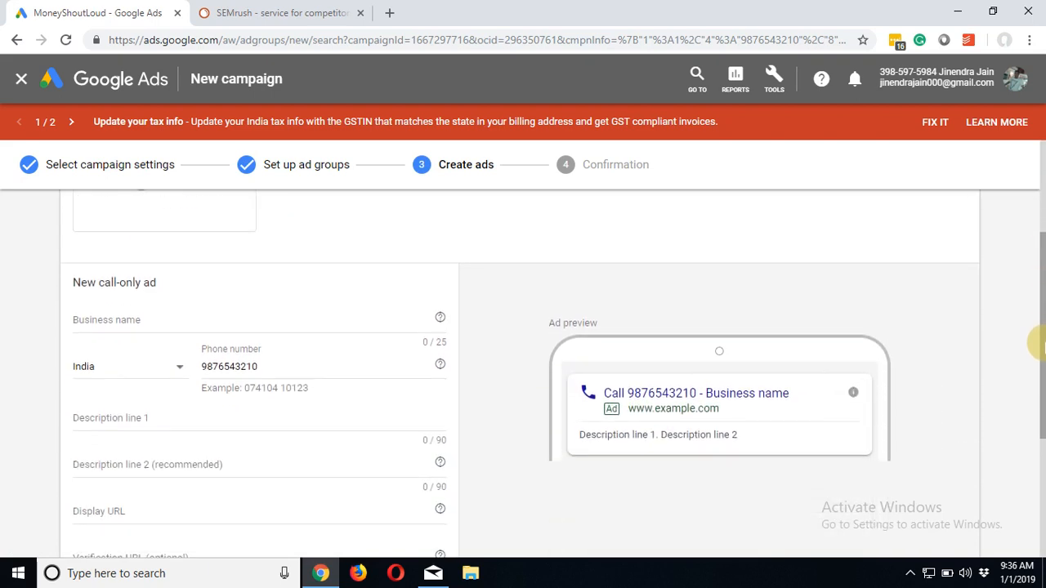
left_click(333, 316)
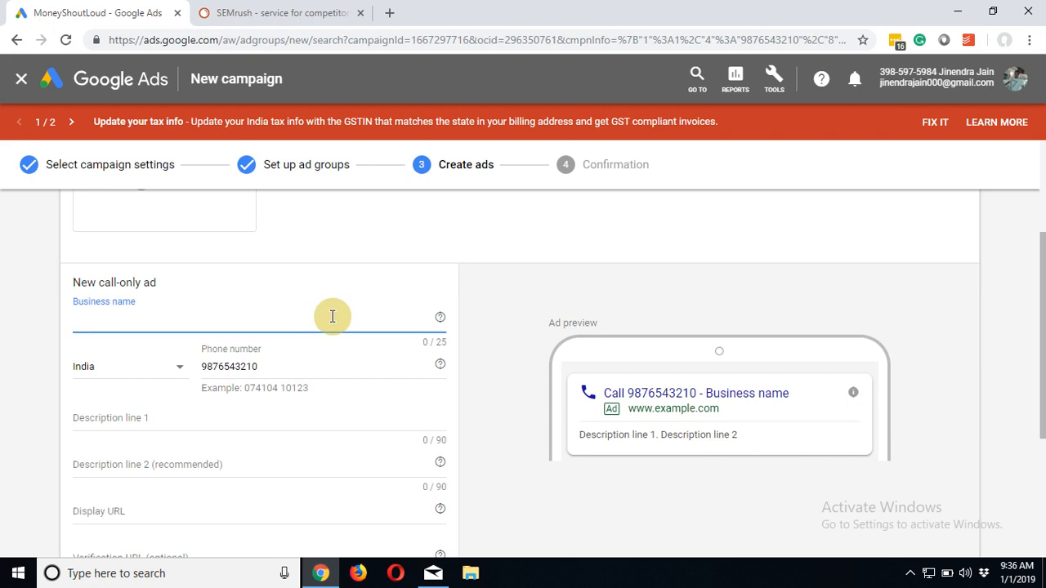
type("WeCan")
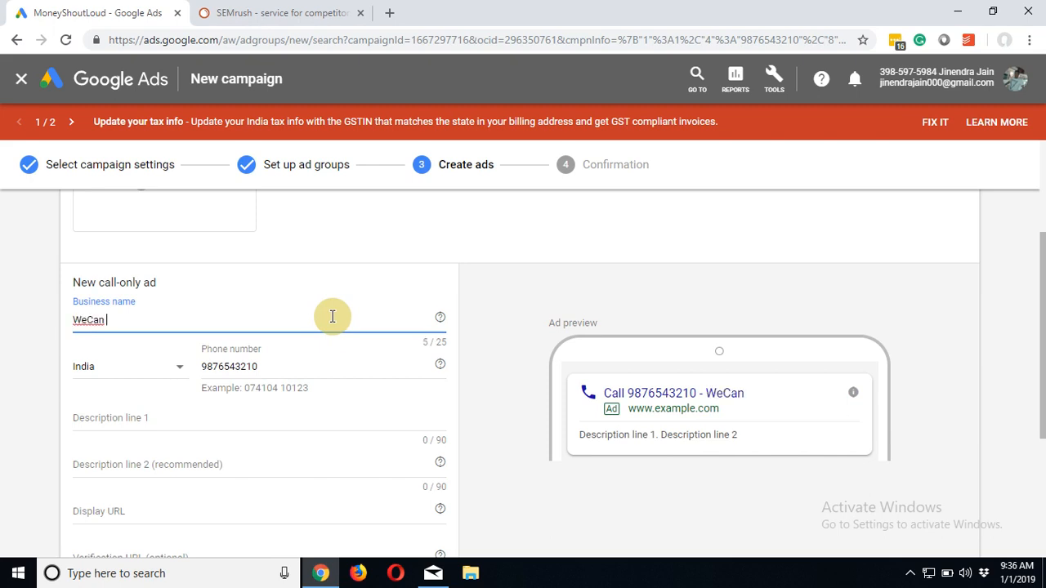
type(" Digital")
left_click(26, 425)
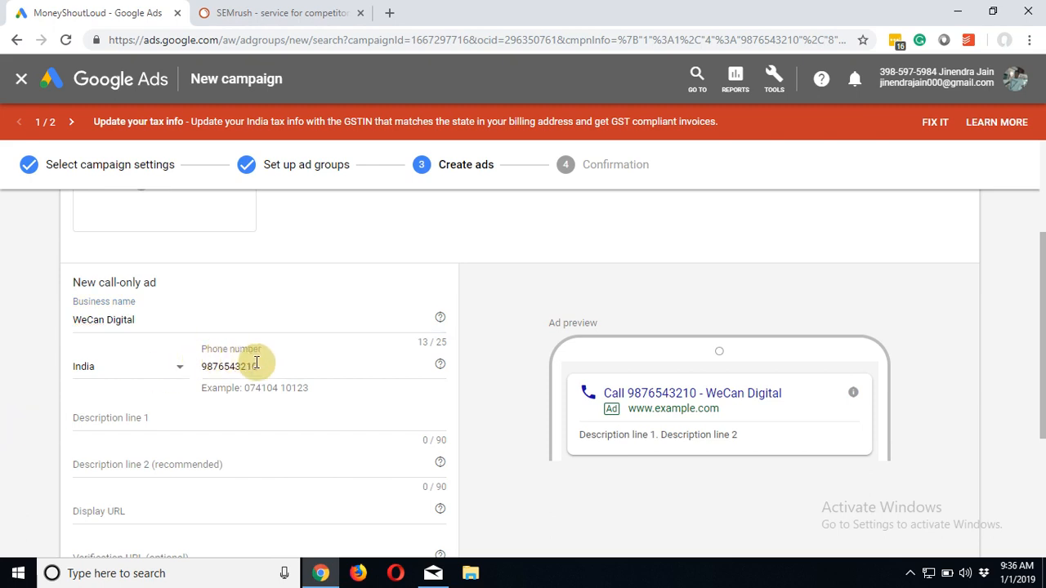
- Write "Call and Inquire Now. Best PPC Freelancer based in India." as the ad's first description line
left_click(226, 412)
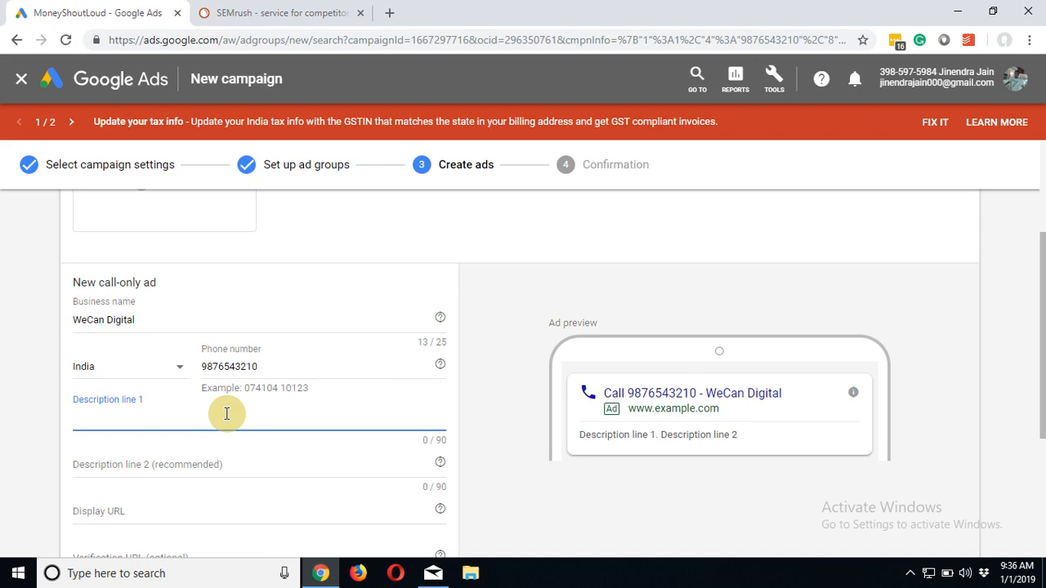
type("Call aan")
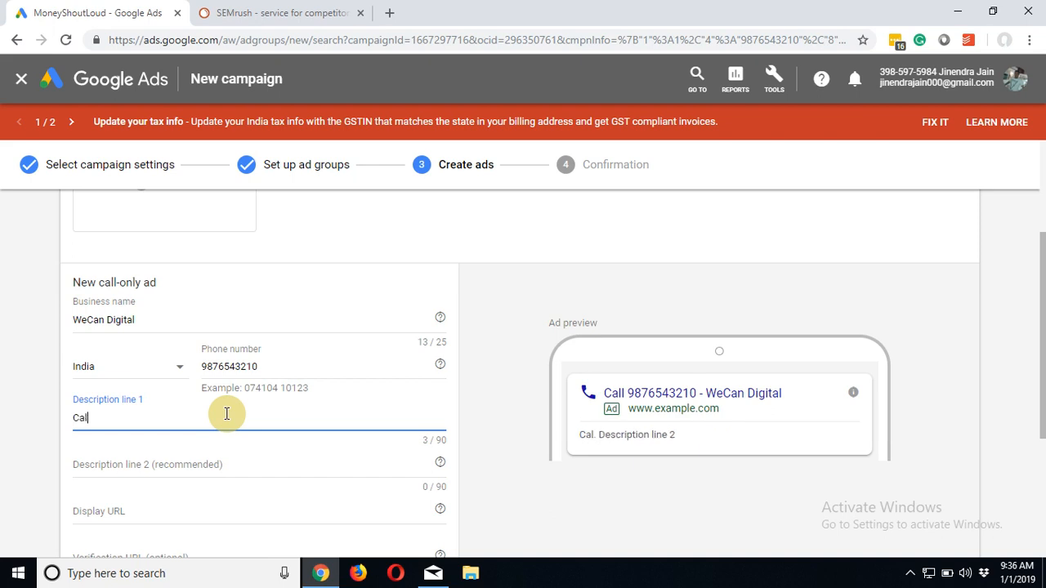
key("BackSpace")
key("BackSpace")
type("nd Inquir")
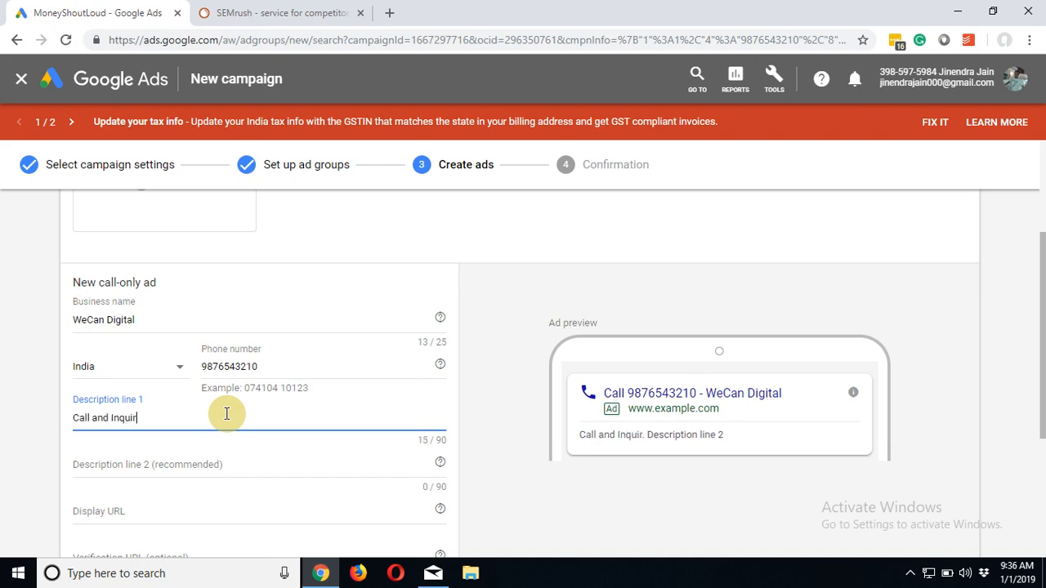
type("e Now.")
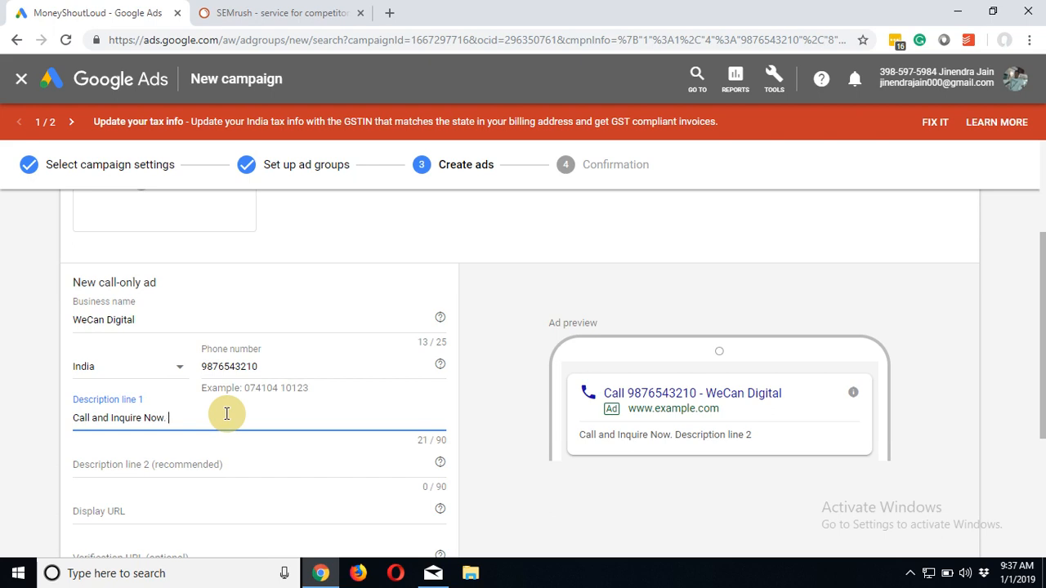
type("Best F")
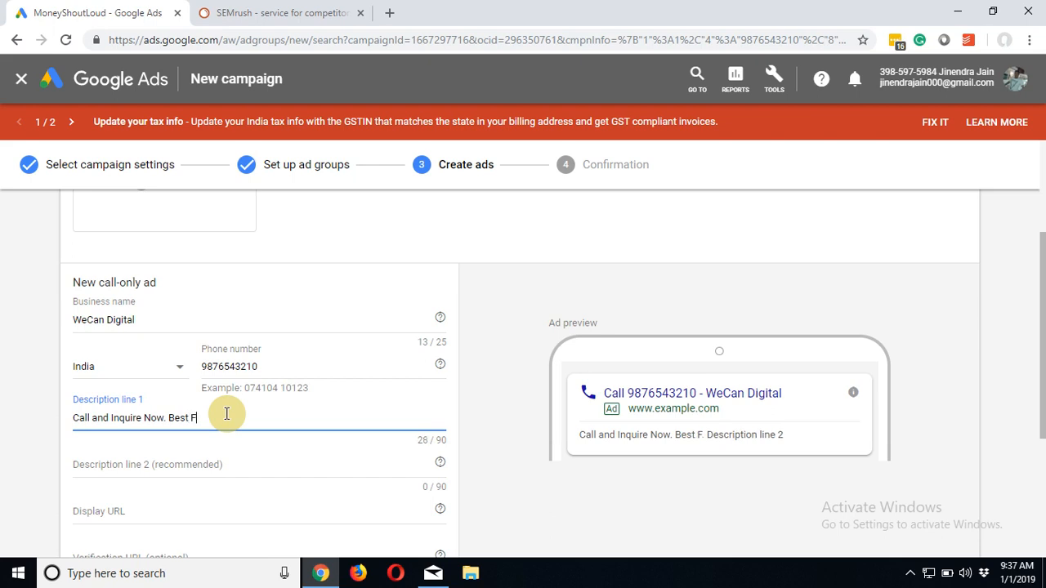
key("BackSpace")
type("PPC ")
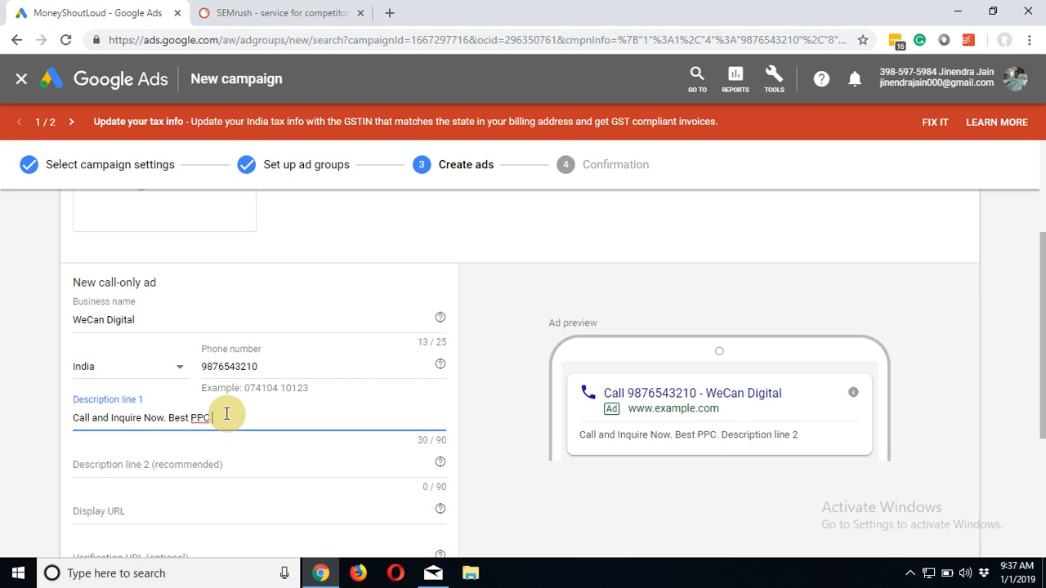
type("Freelancer")
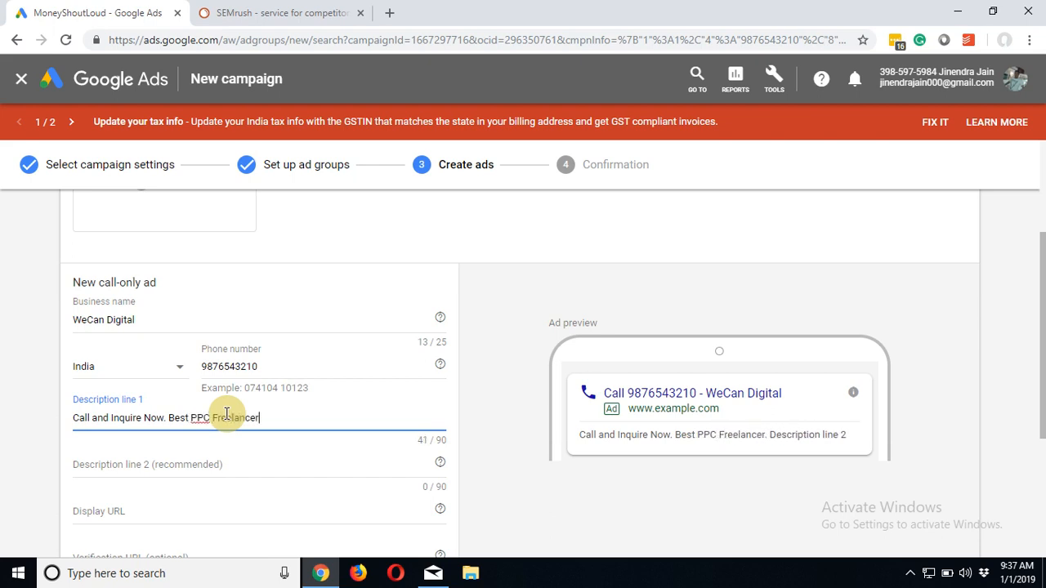
type(" based in ")
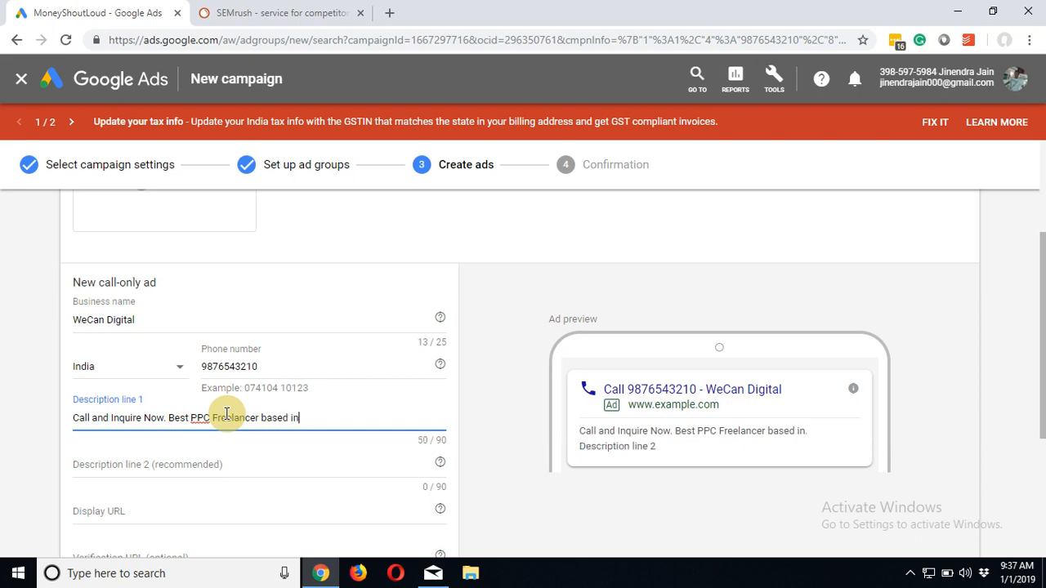
type("India.")
- Write "Hire the Best at Lowest Cost." as the ad's second description line
left_click(207, 463)
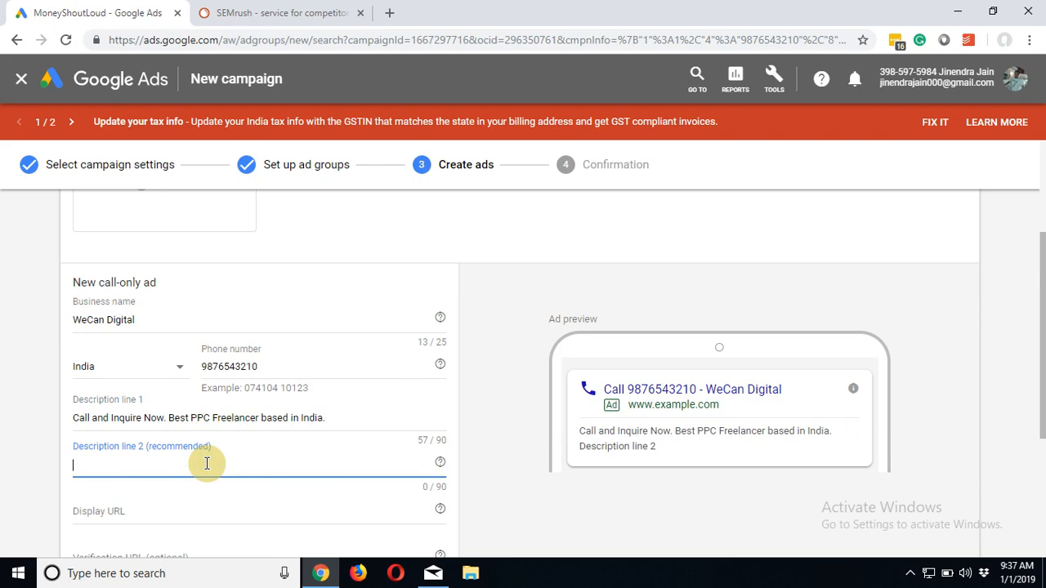
type("Hire the")
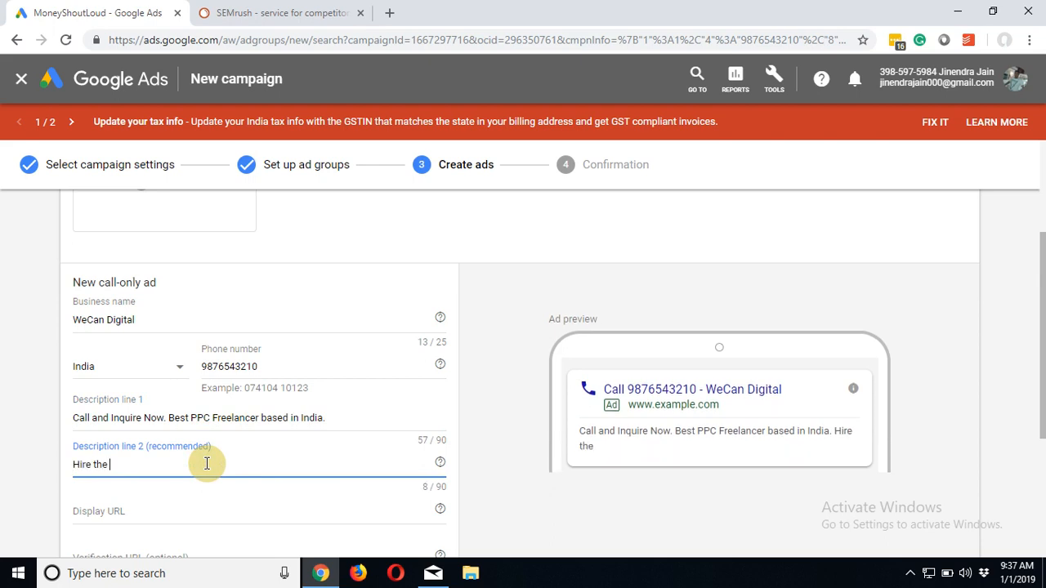
type(" Best at Lowest Cosst")
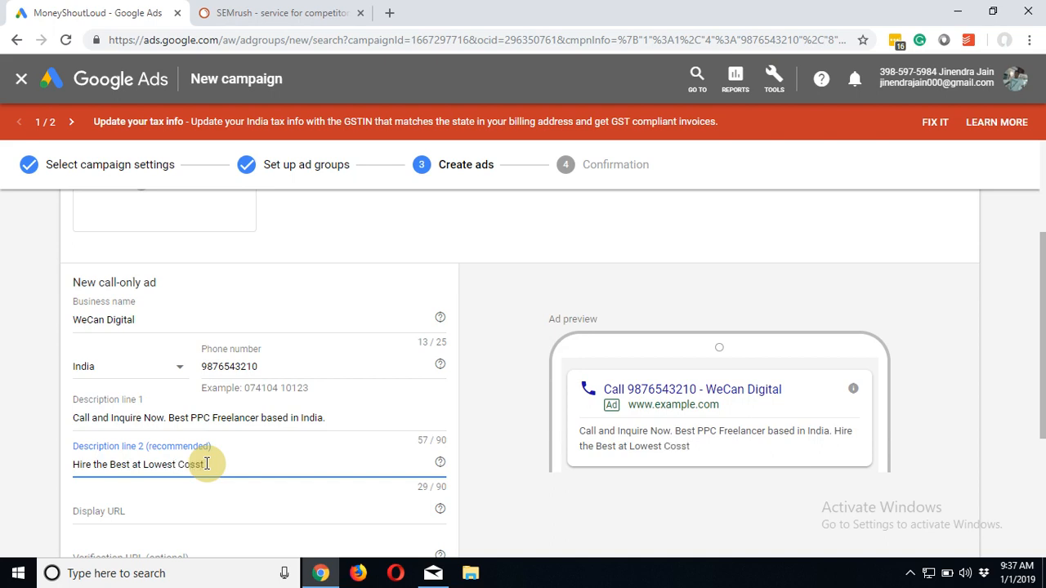
left_click(22, 431)
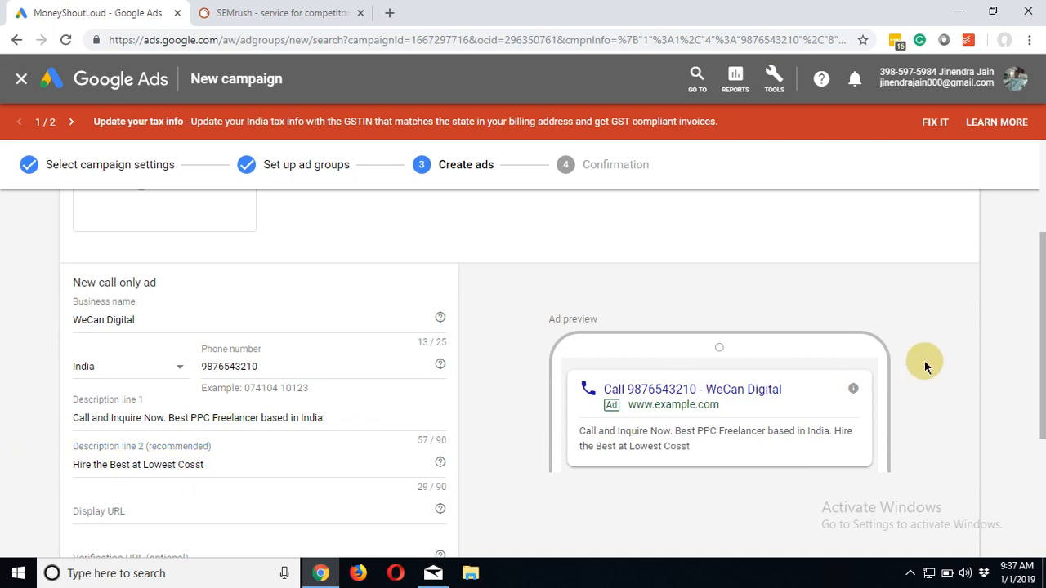
left_click_drag(1042, 345, 1038, 381)
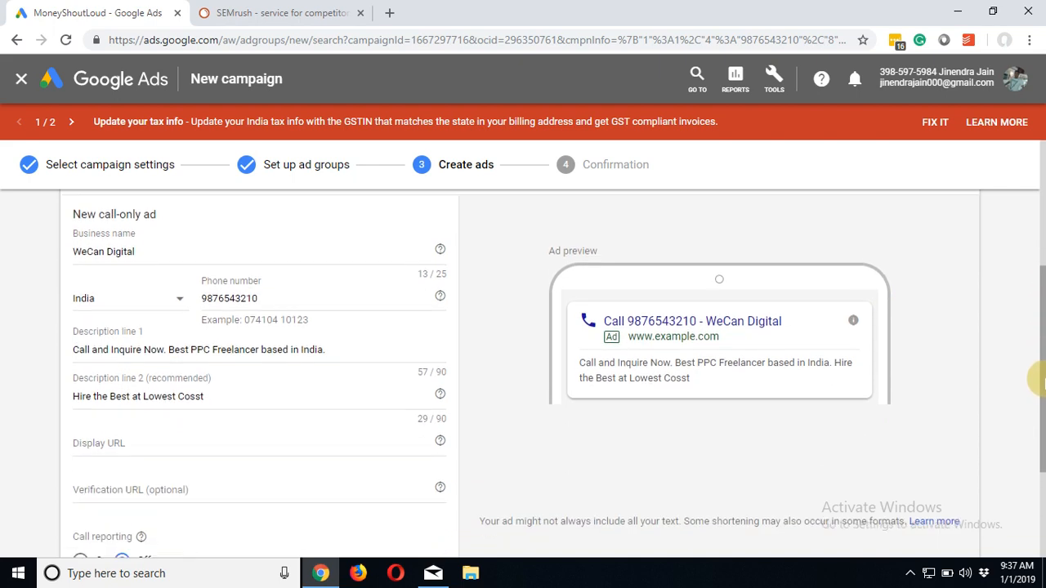
left_click(196, 398)
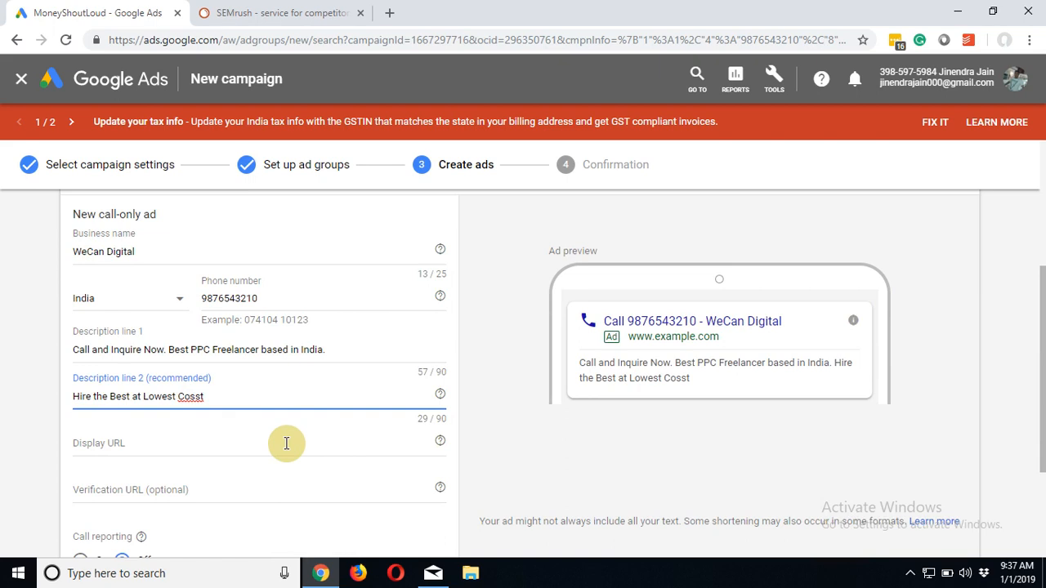
key("BackSpace")
type(".")
left_click(205, 442)
type("wecan.digital")
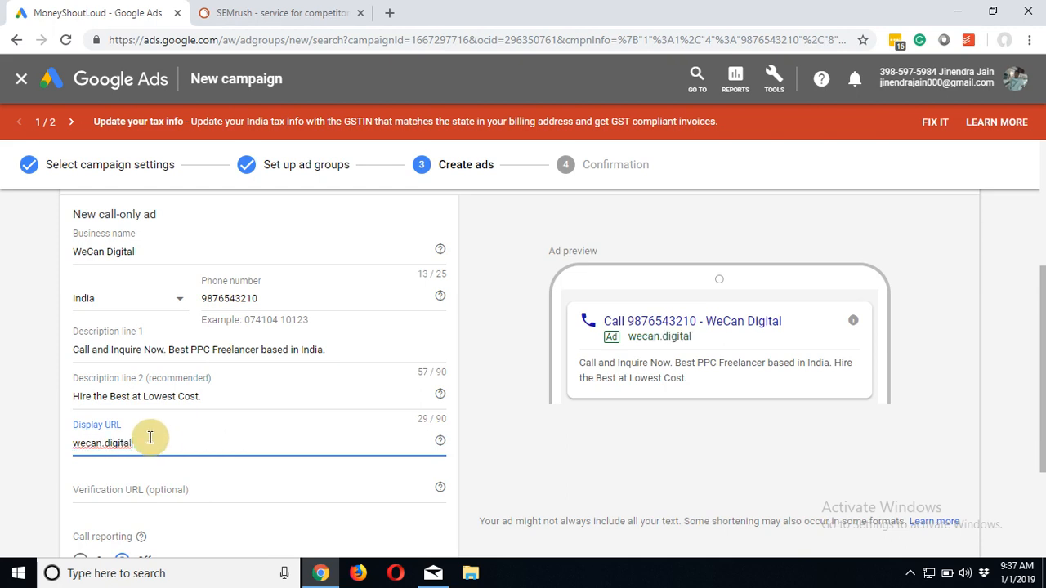
type("ww.")
key("BackSpace")
type("w.")
left_click(37, 443)
scroll(1038, 413, "down", 1)
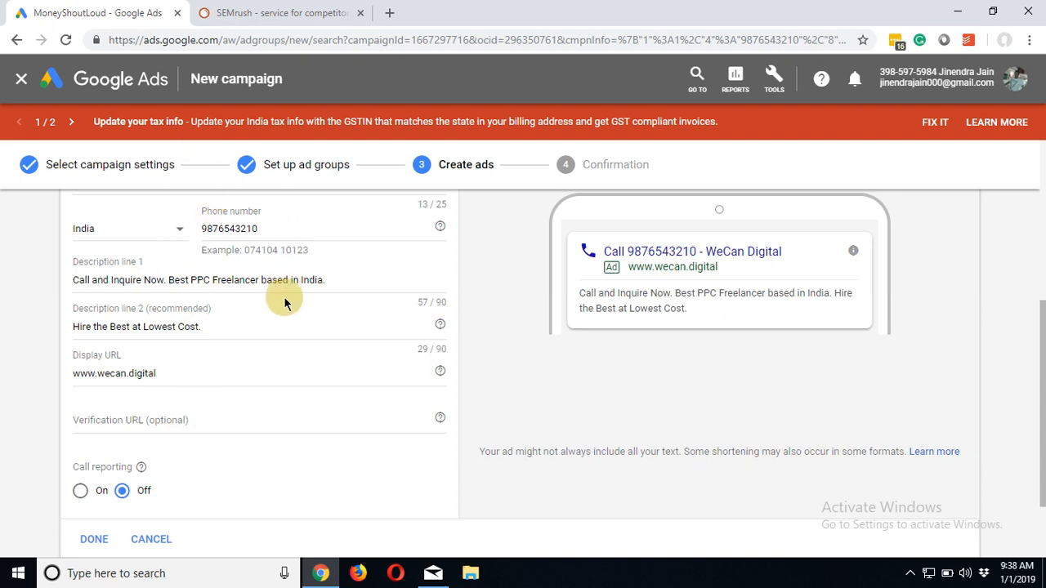
triple_click(196, 377)
key("ctrl+c")
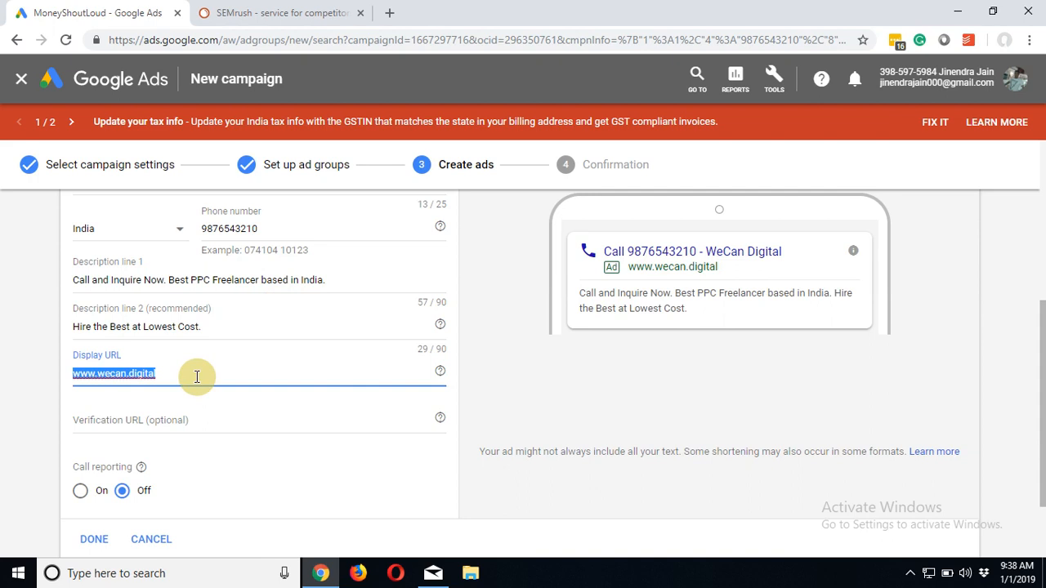
left_click(187, 416)
key("ctrl+v")
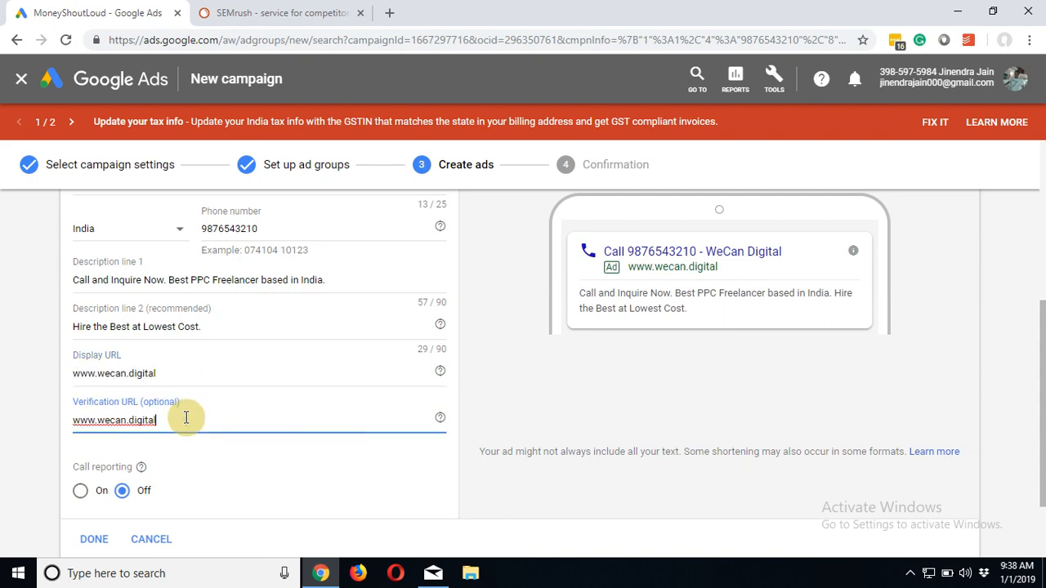
left_click(209, 480)
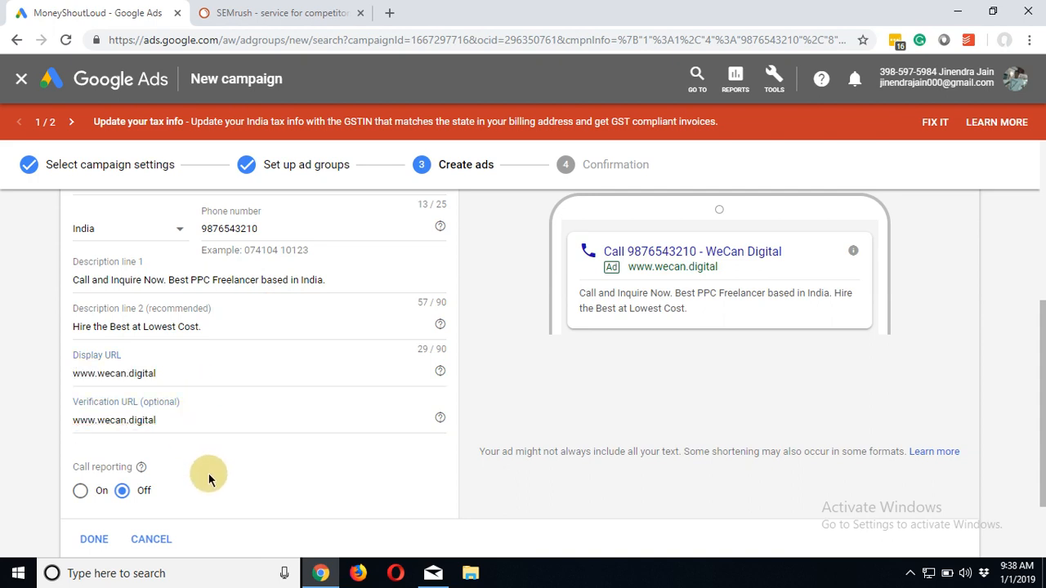
- Change the last digit of the call-only ad's phone number to 1
left_click(250, 226)
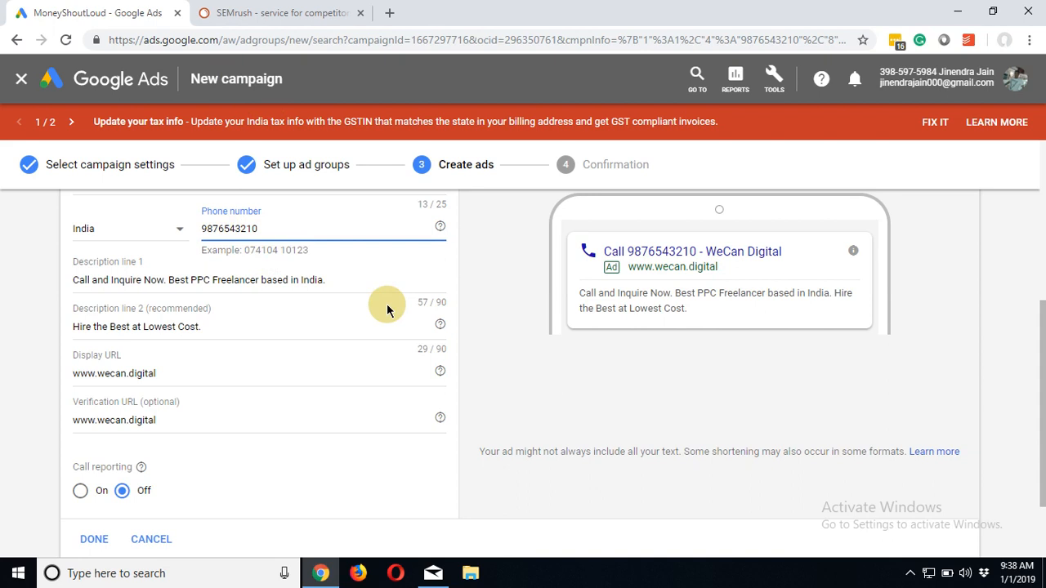
key("BackSpace")
type("1")
left_click(13, 317)
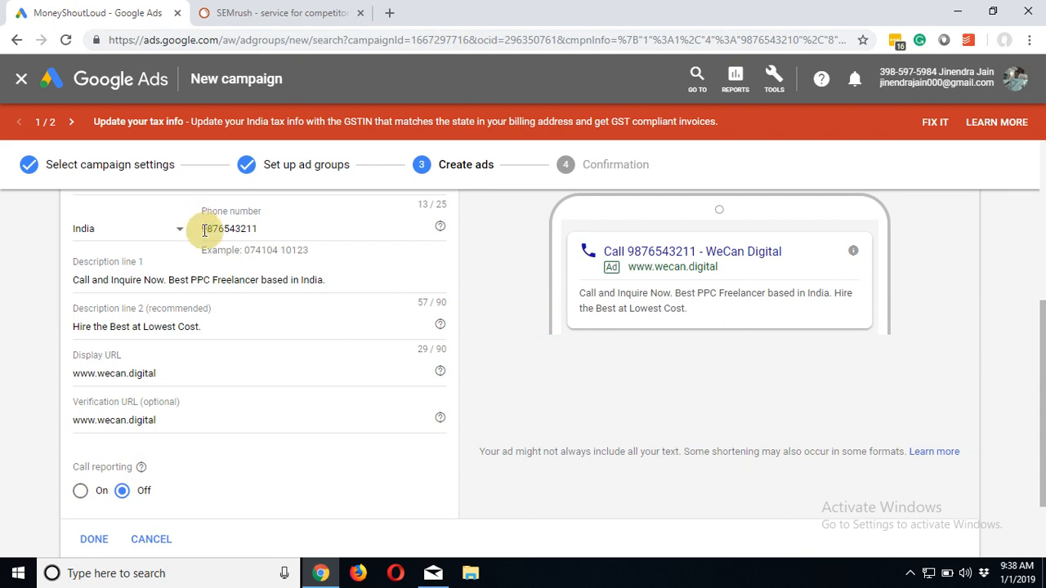
left_click(274, 227)
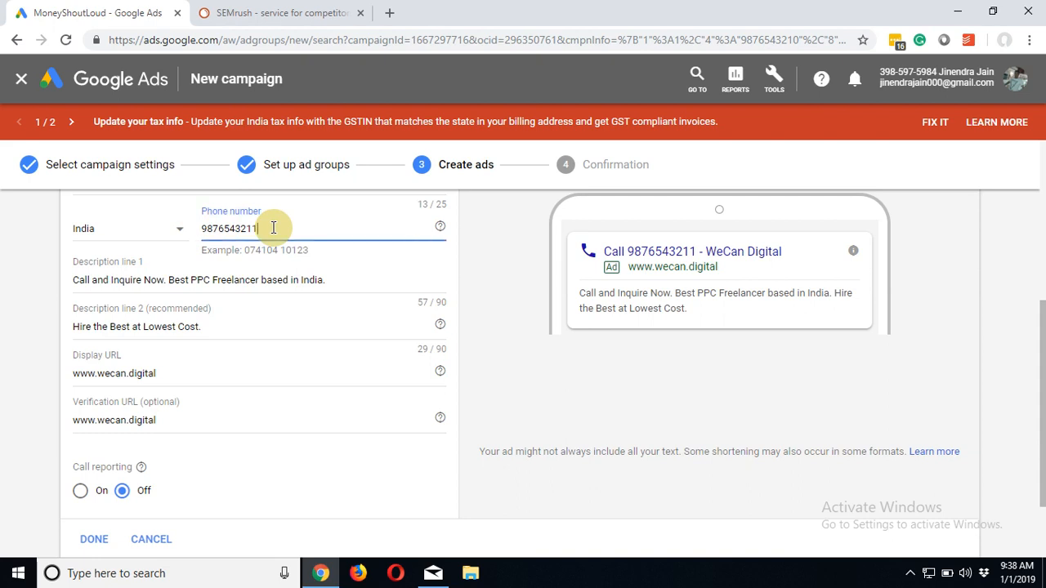
- Change the last digit of the call-only ad's phone number to 0
key("BackSpace")
type("0")
left_click(4, 426)
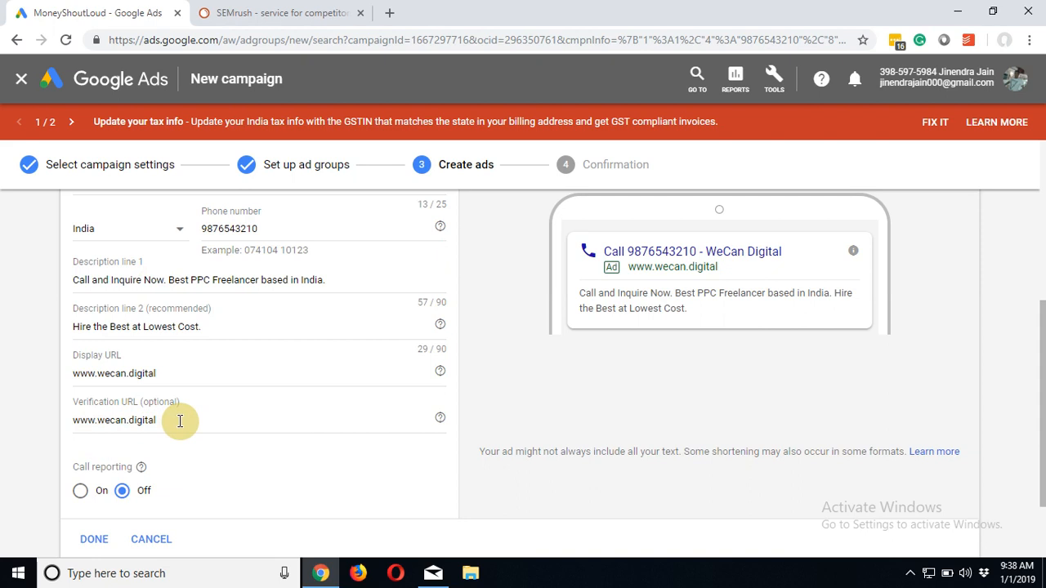
left_click_drag(174, 420, 72, 418)
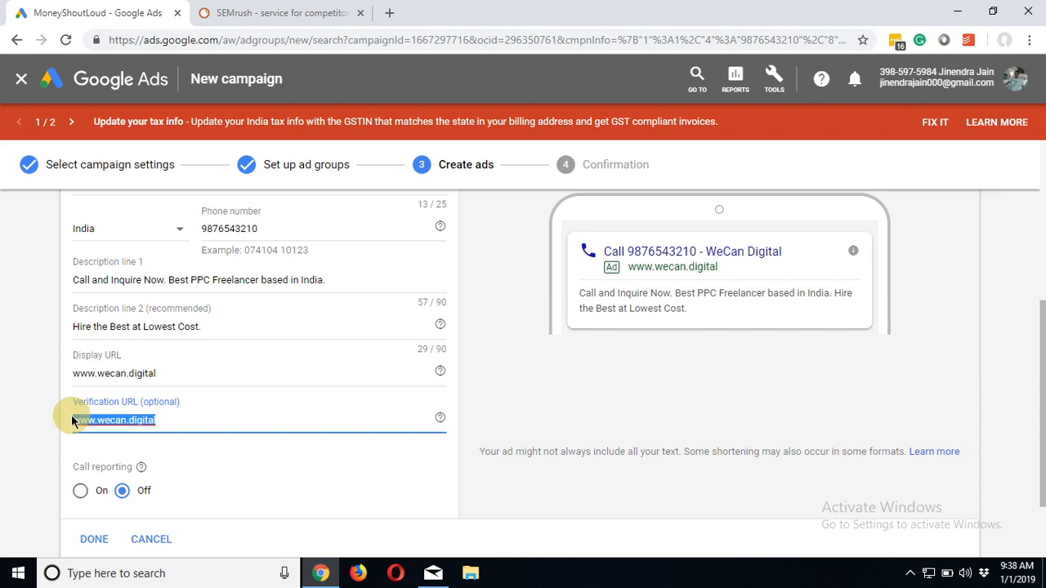
left_click(249, 455)
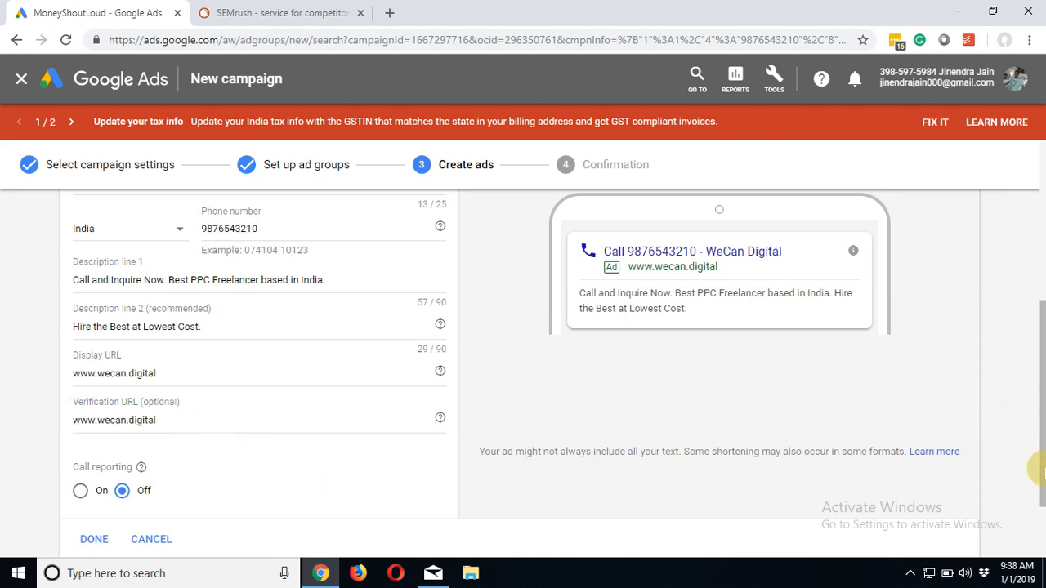
- Turn on call reporting for the call-only ad and set its conversion action to Calls from ads
scroll(1027, 432, "down", 2)
left_click(80, 389)
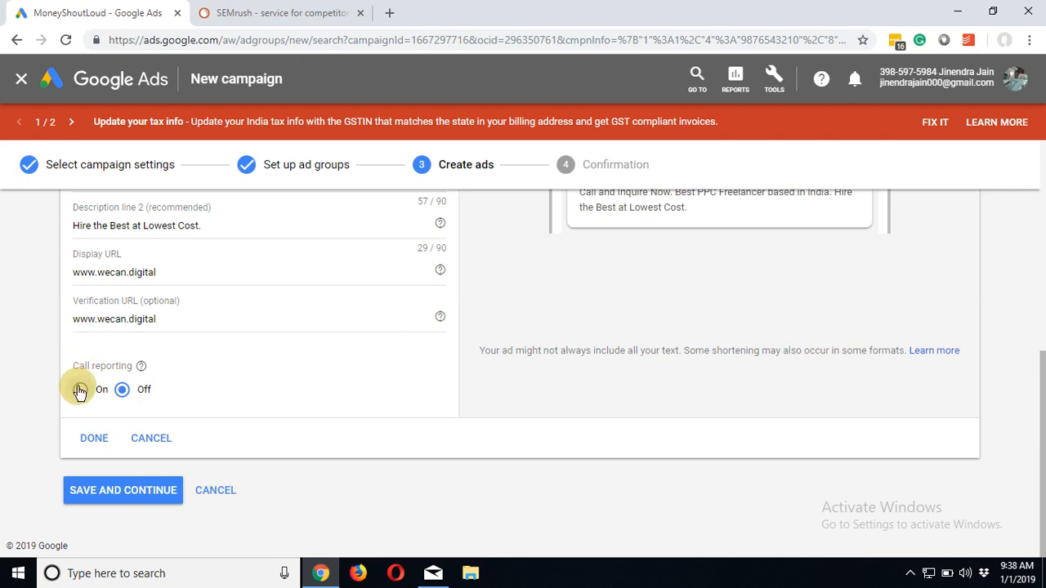
left_click(233, 455)
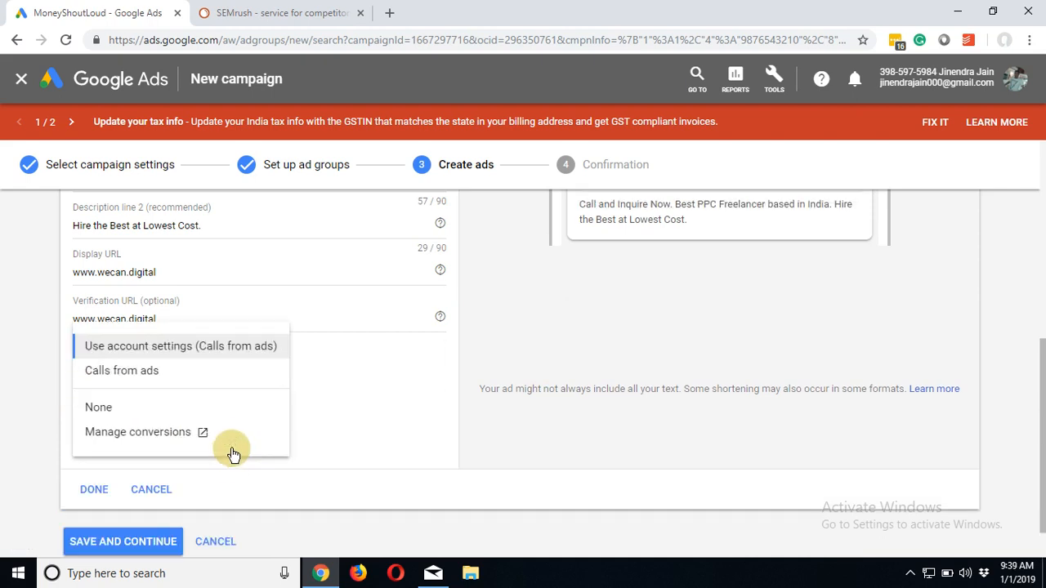
left_click(165, 374)
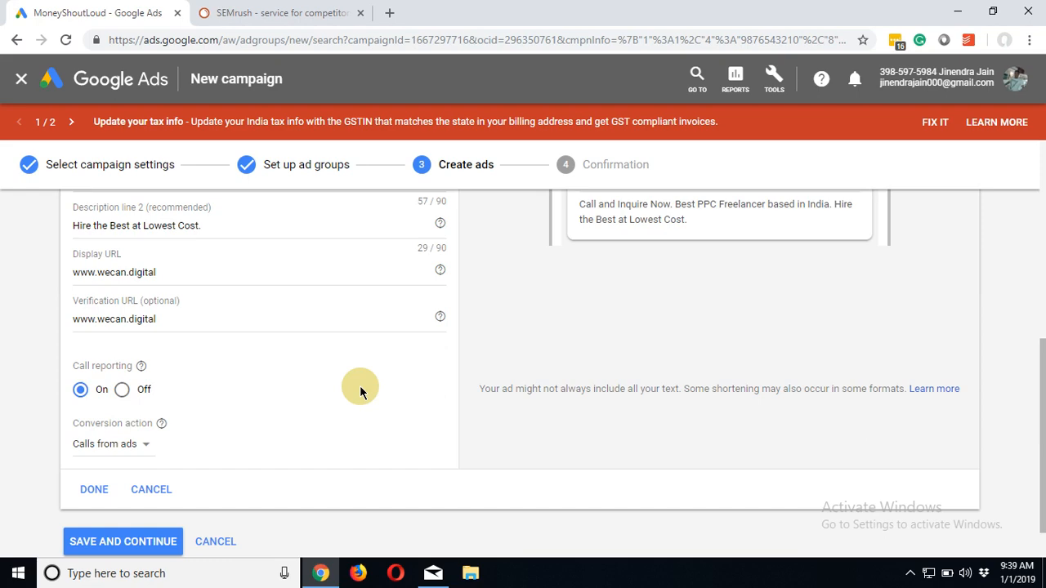
- Save the call-only ad and continue through the confirmation summary to the finished campaign
left_click_drag(1036, 428, 1038, 388)
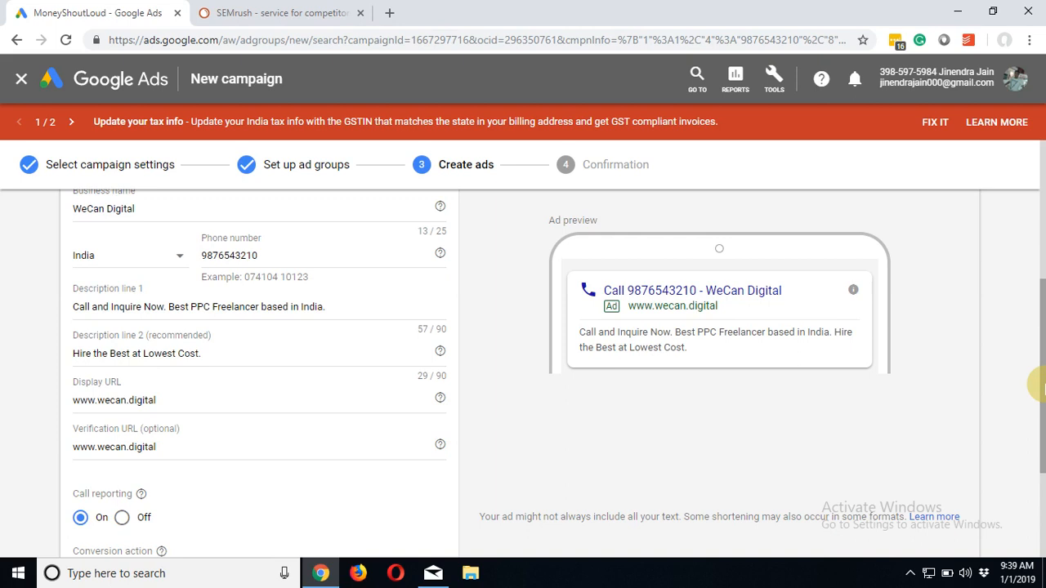
left_click_drag(1036, 388, 1035, 427)
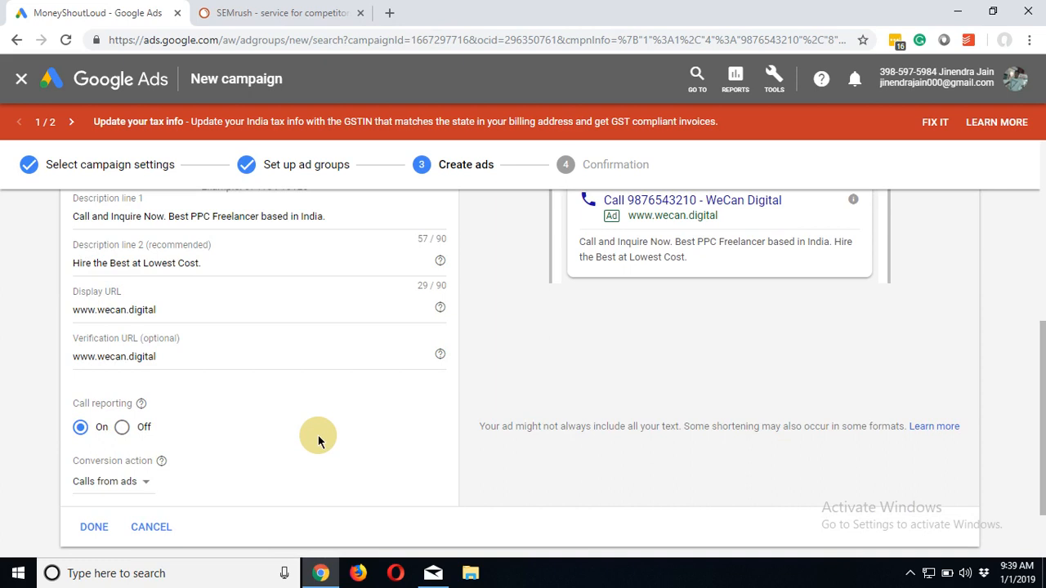
left_click_drag(1036, 425, 1036, 445)
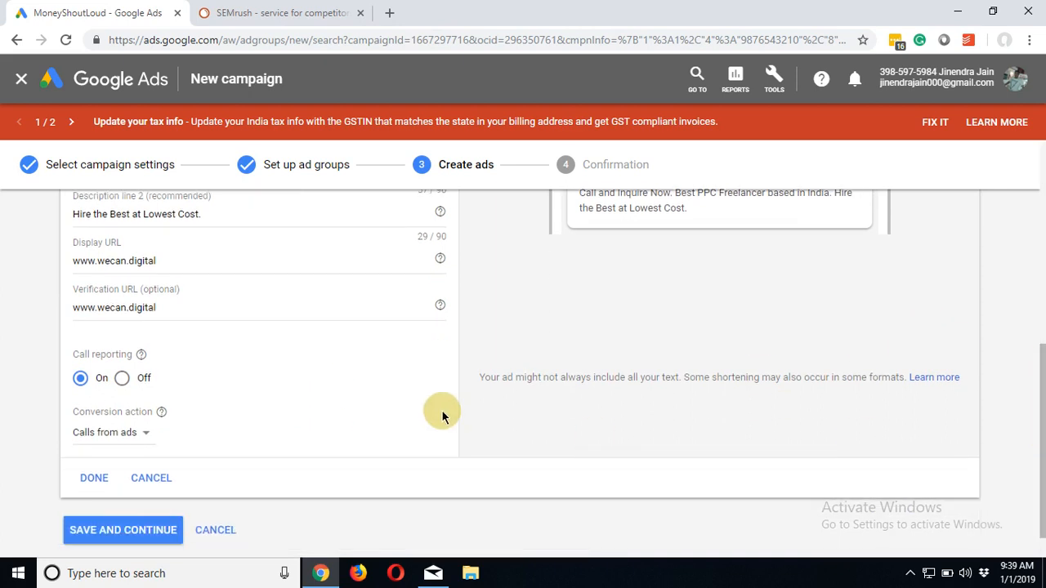
left_click(105, 530)
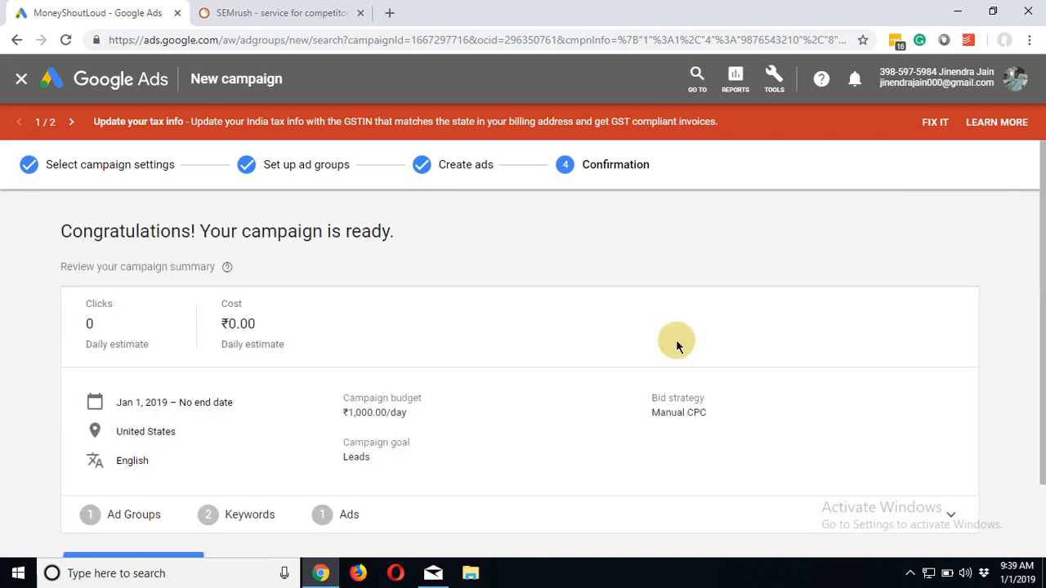
left_click_drag(1037, 299, 1041, 345)
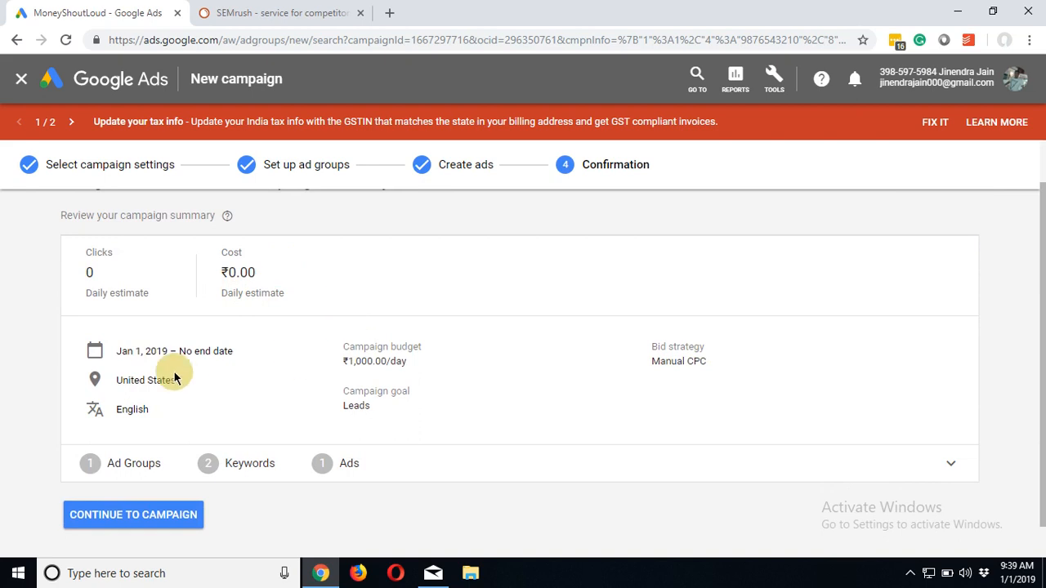
left_click(135, 513)
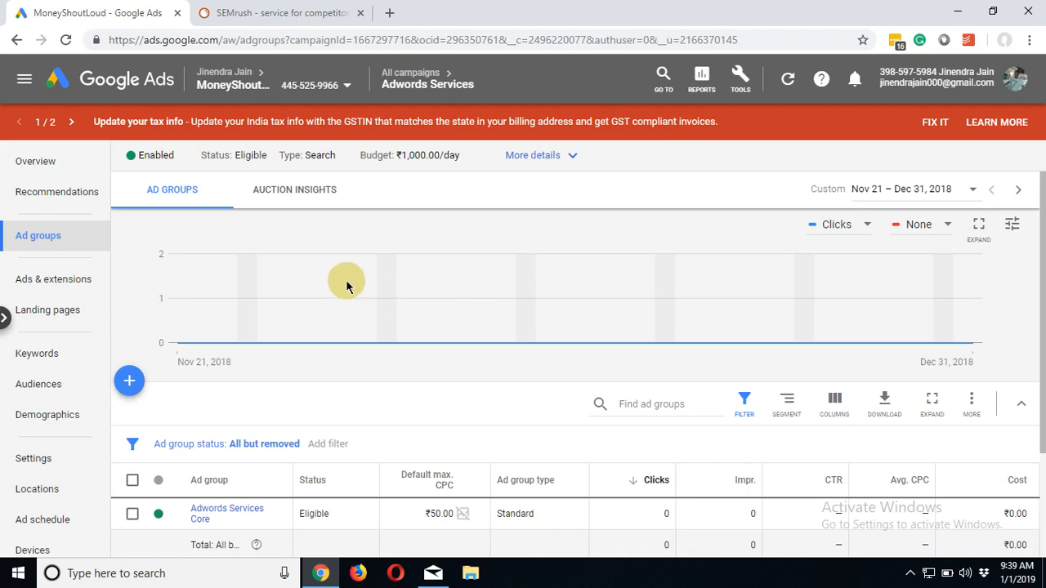
- Switch to the SEMrush home page
left_click(274, 9)
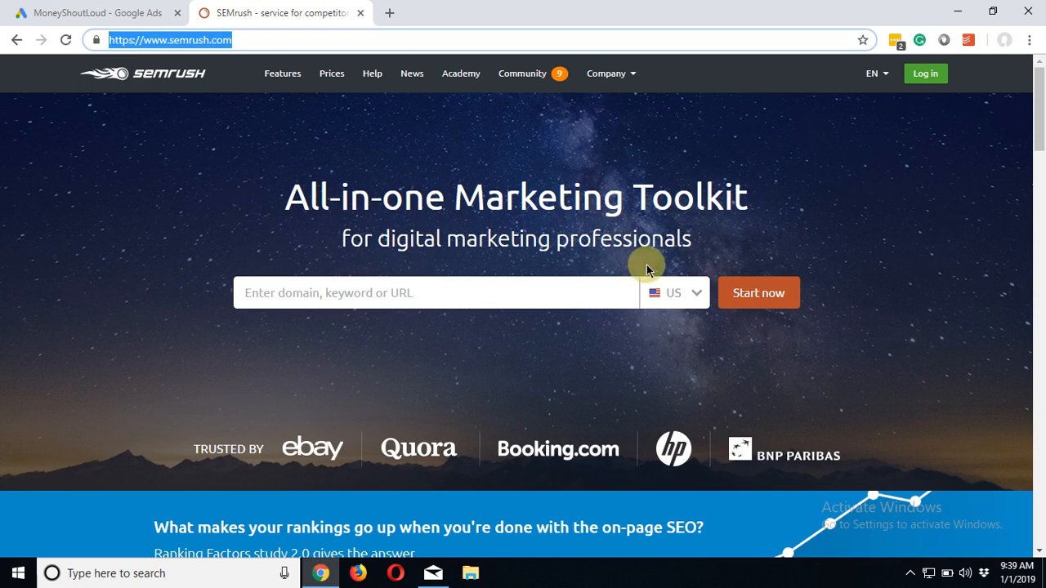
left_click(908, 577)
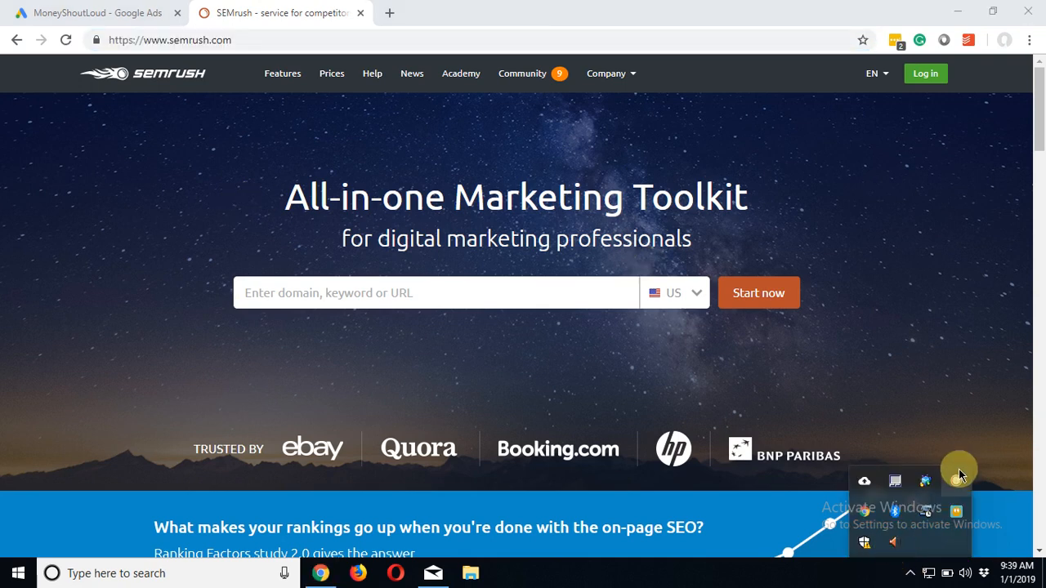